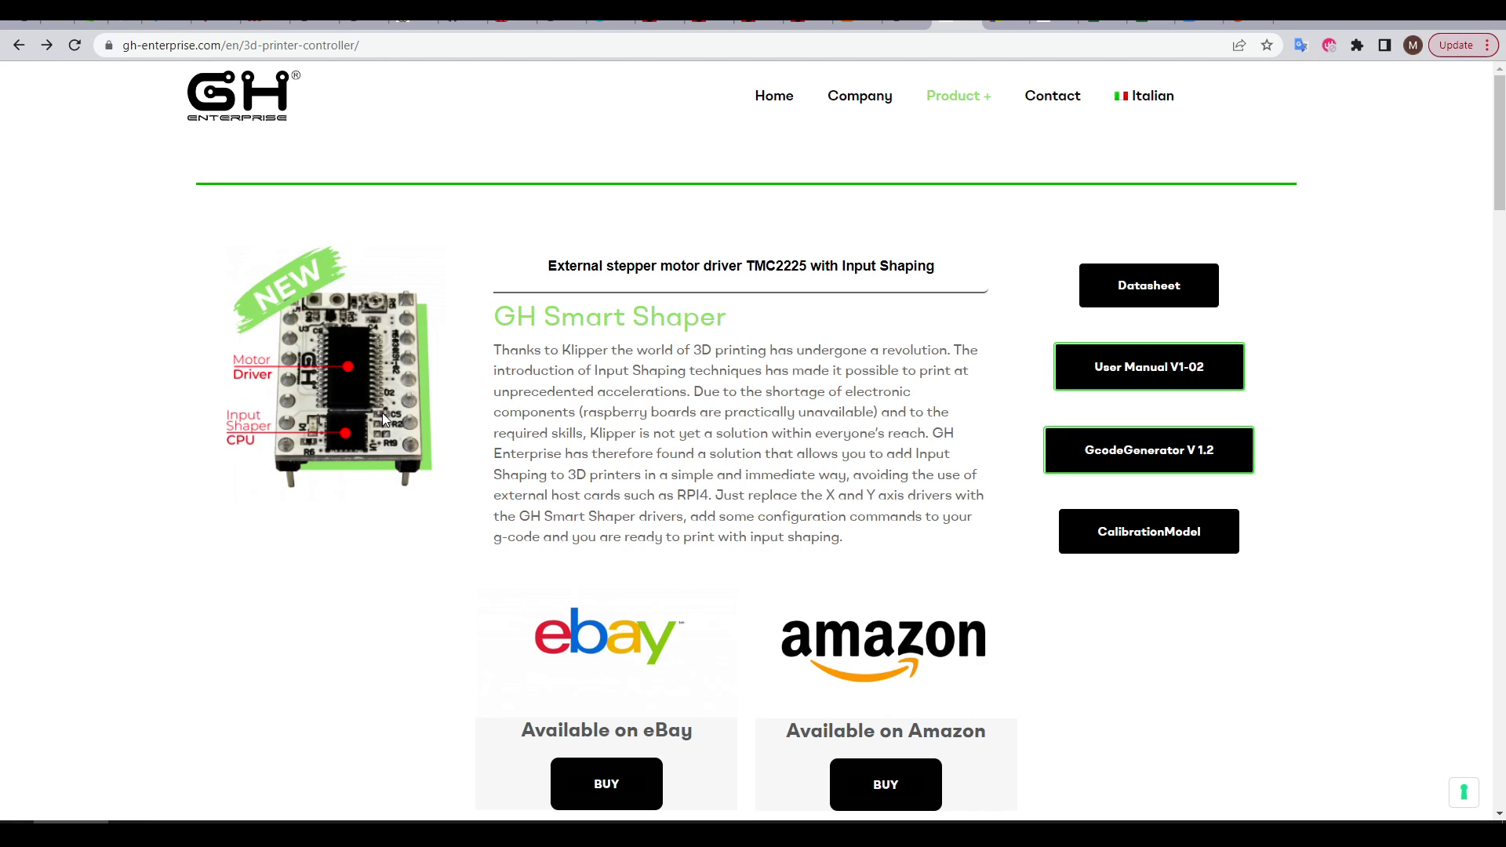
- Look through the Smart Shaper user manual as far as the TMC 2225 driver specifications and pinout, and close it
{"action": "key", "text": "ctrl+Tab"}
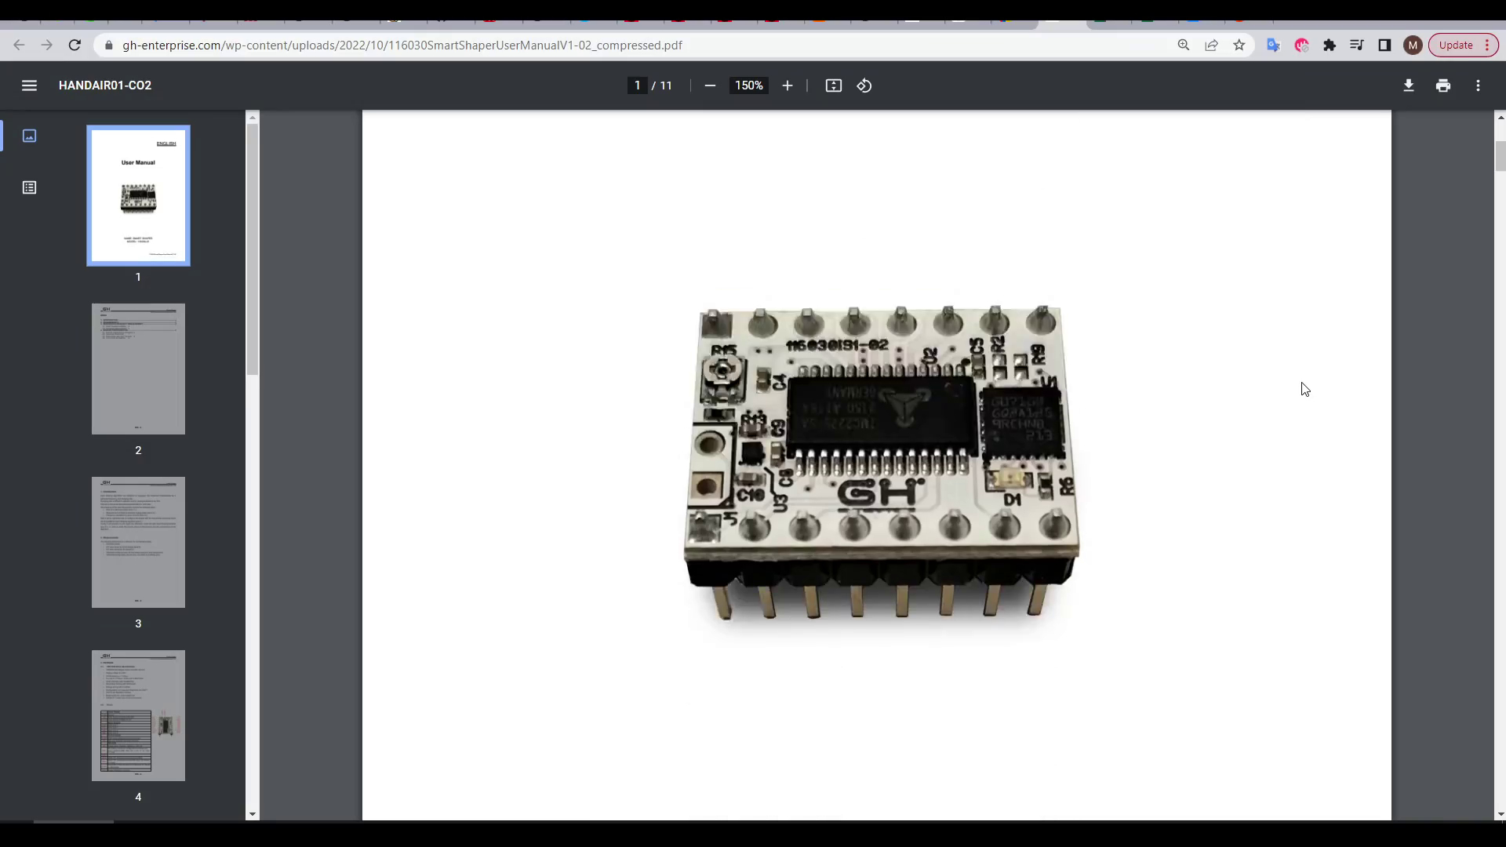
{"action": "scroll", "coordinate": [1304, 390], "scroll_direction": "down", "scroll_amount": 5}
{"action": "scroll", "coordinate": [1304, 390], "scroll_direction": "down", "scroll_amount": 20}
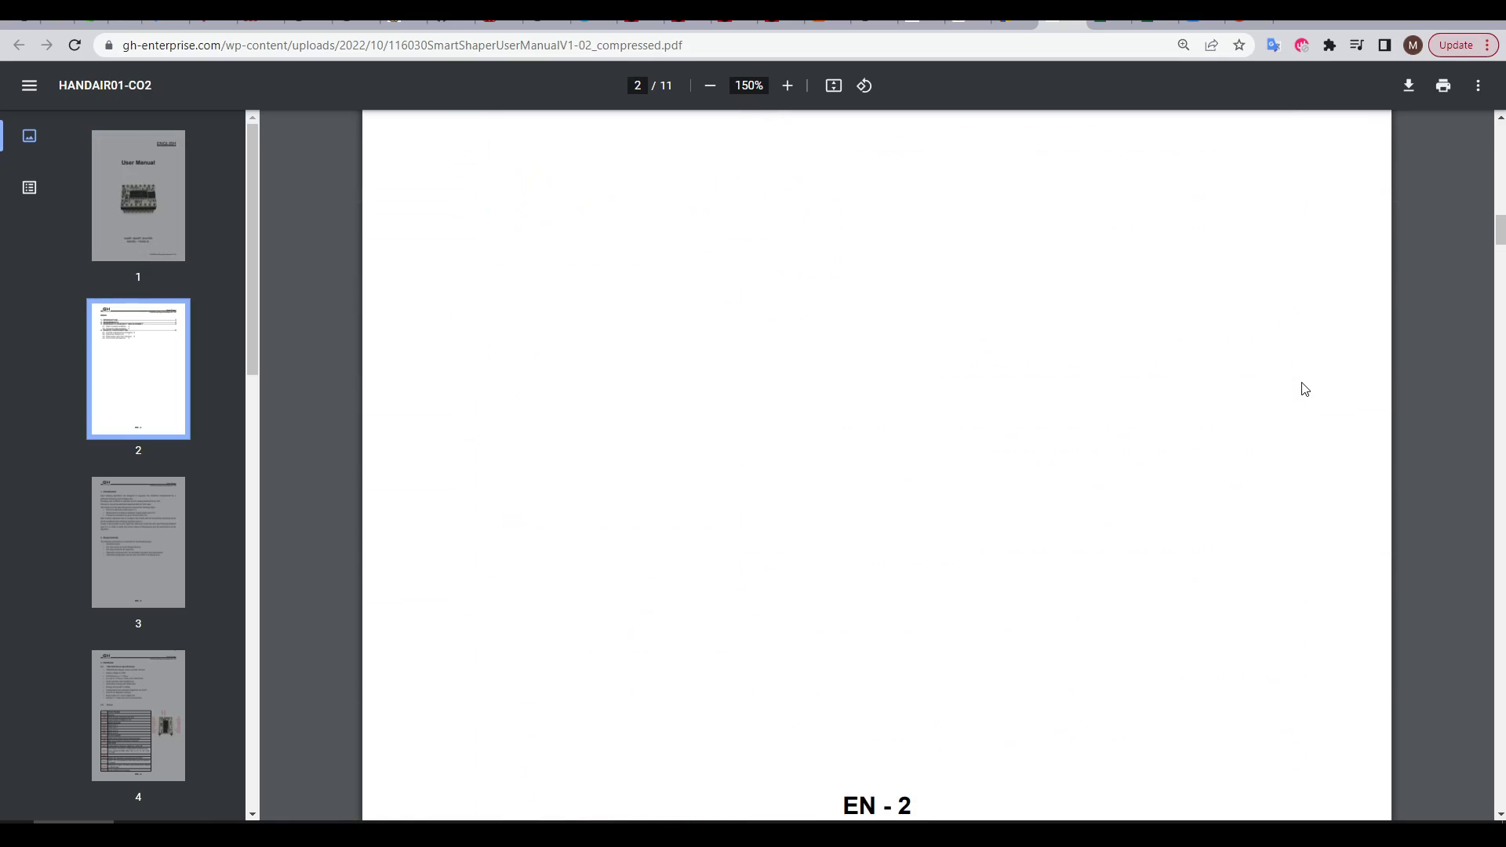
{"action": "scroll", "coordinate": [1304, 390], "scroll_direction": "down", "scroll_amount": 15}
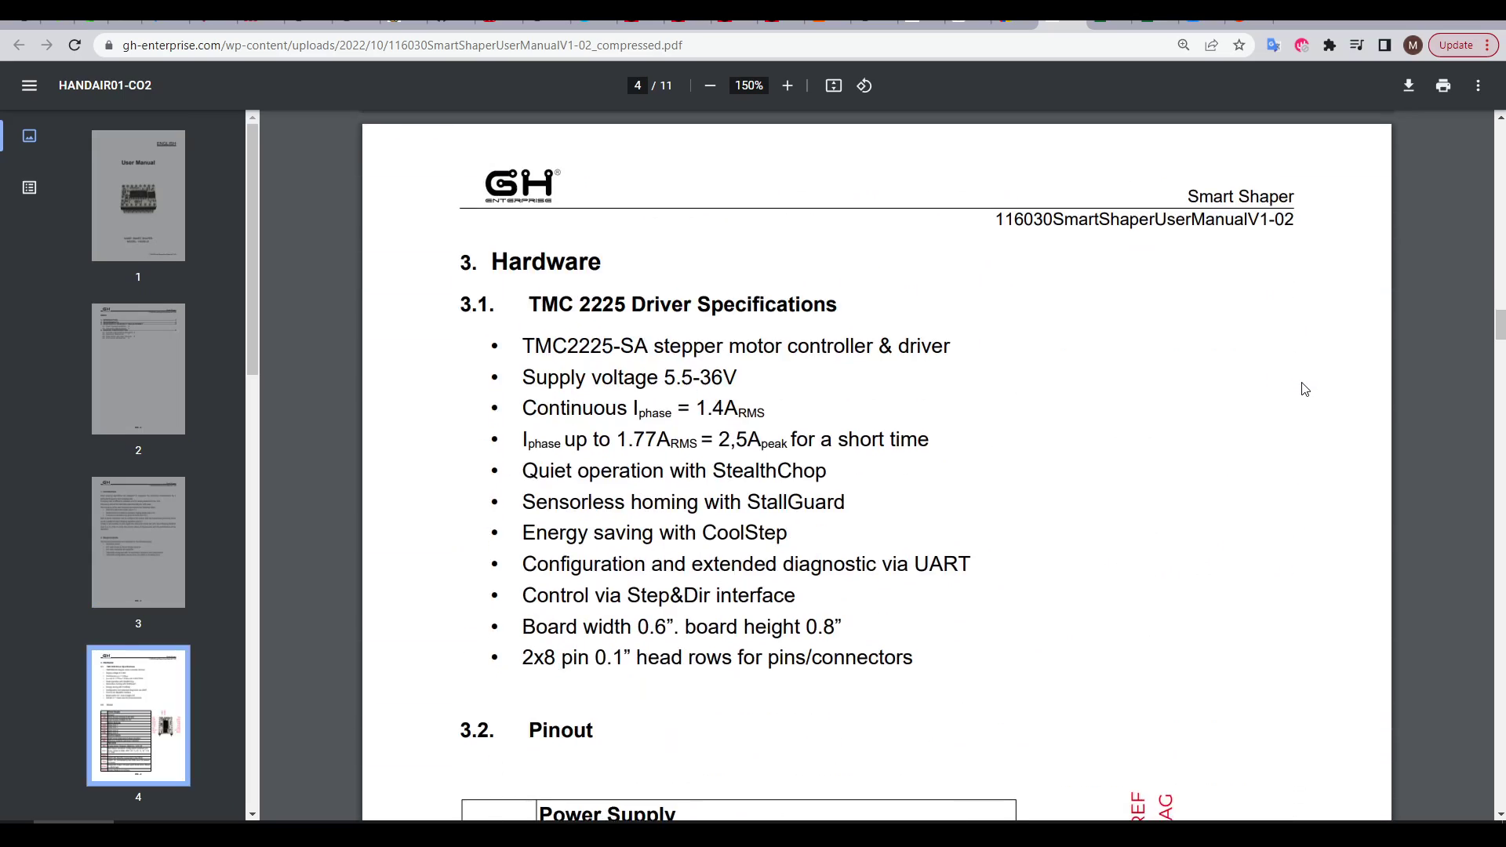
{"action": "scroll", "coordinate": [1305, 390], "scroll_direction": "down", "scroll_amount": 12}
{"action": "key", "text": "ctrl+w"}
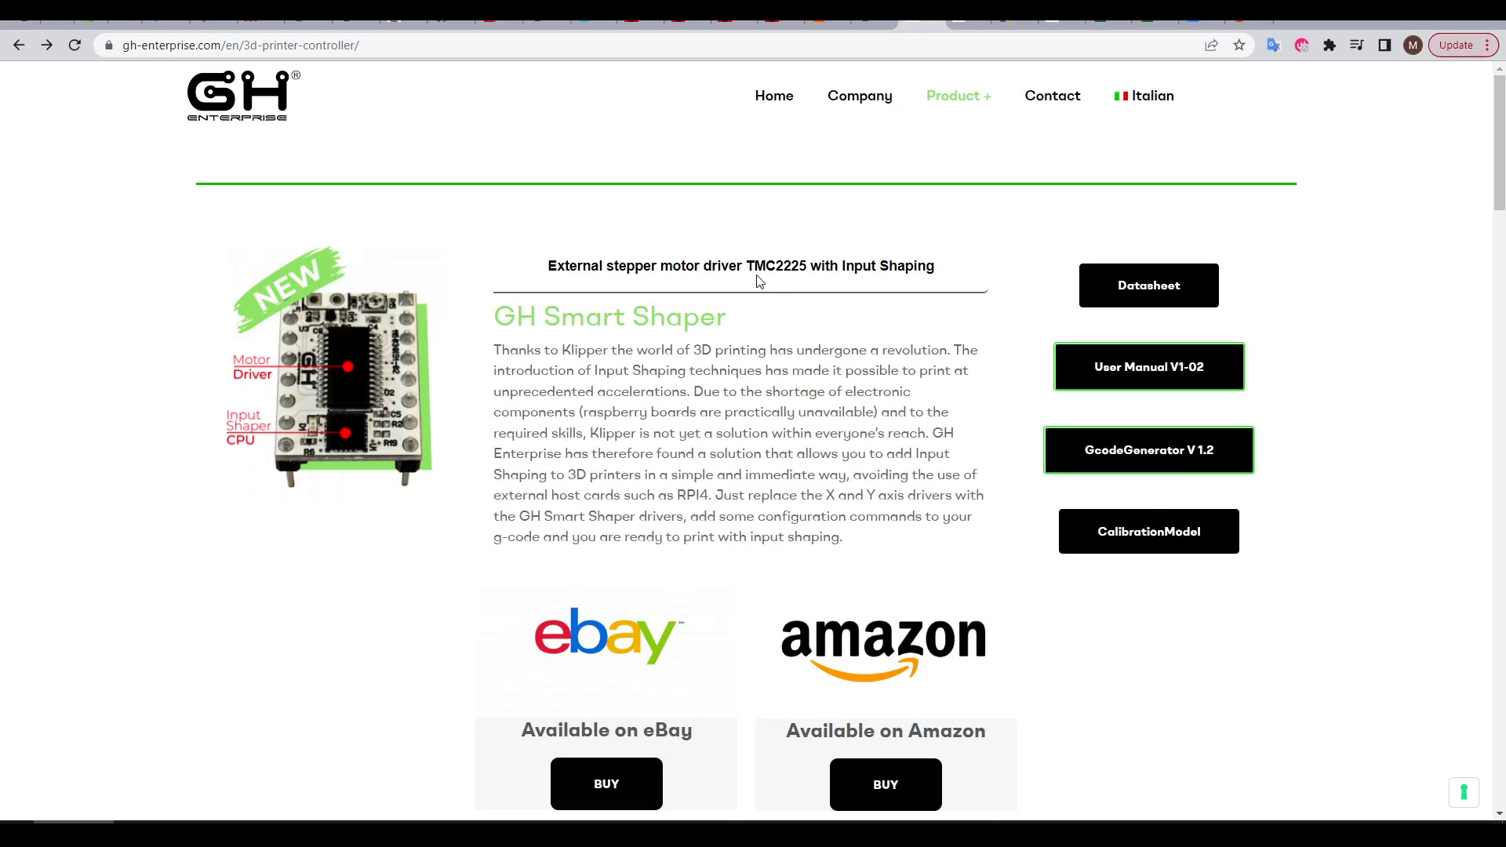
- Highlight the driver model TMC2225 in the product page heading and clear the selection
{"action": "left_click_drag", "start_coordinate": [748, 268], "coordinate": [808, 269]}
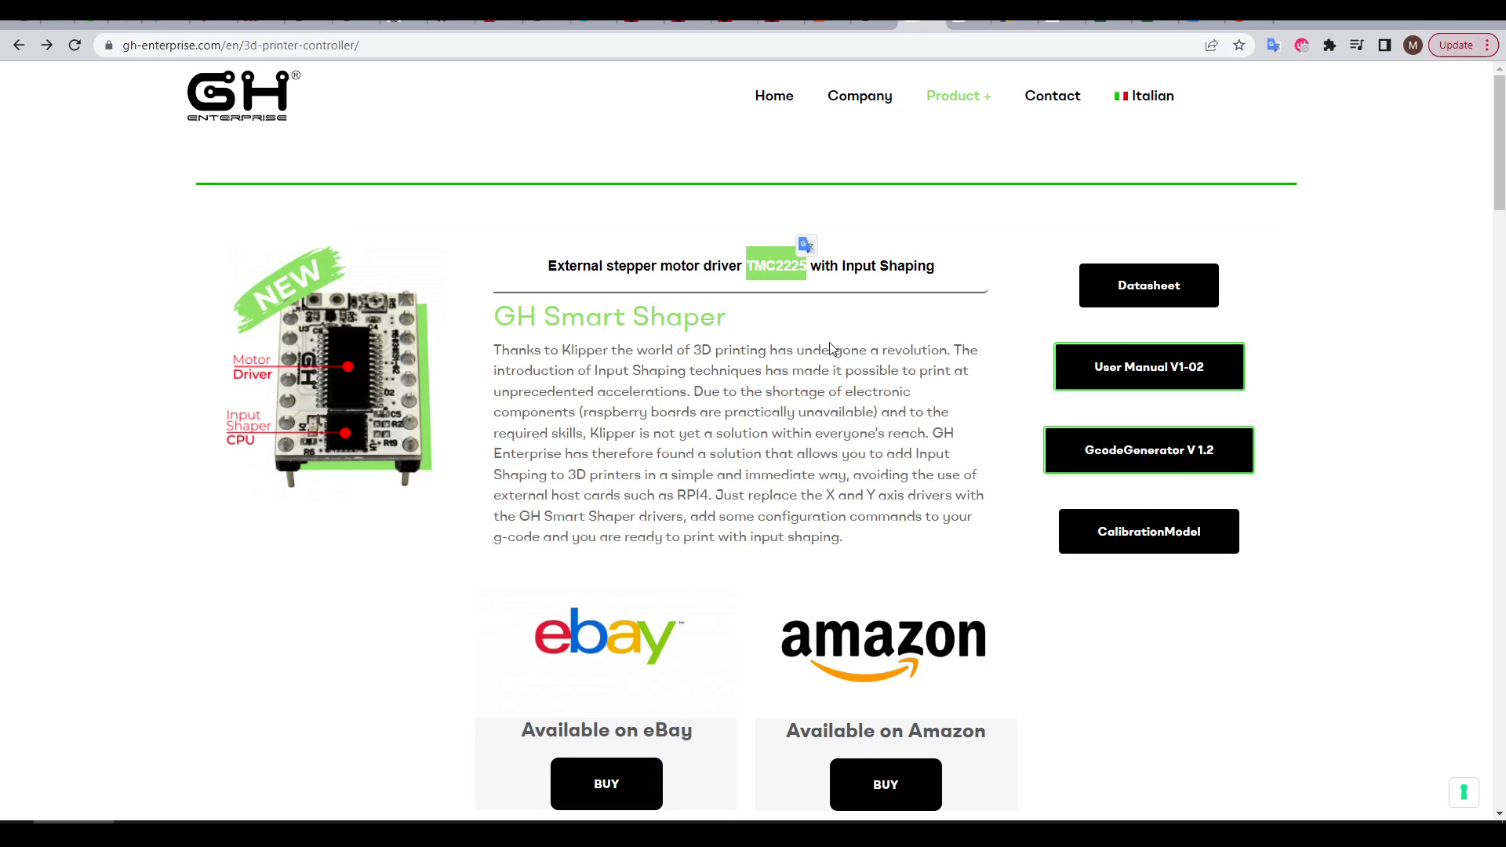
{"action": "left_click", "coordinate": [851, 372]}
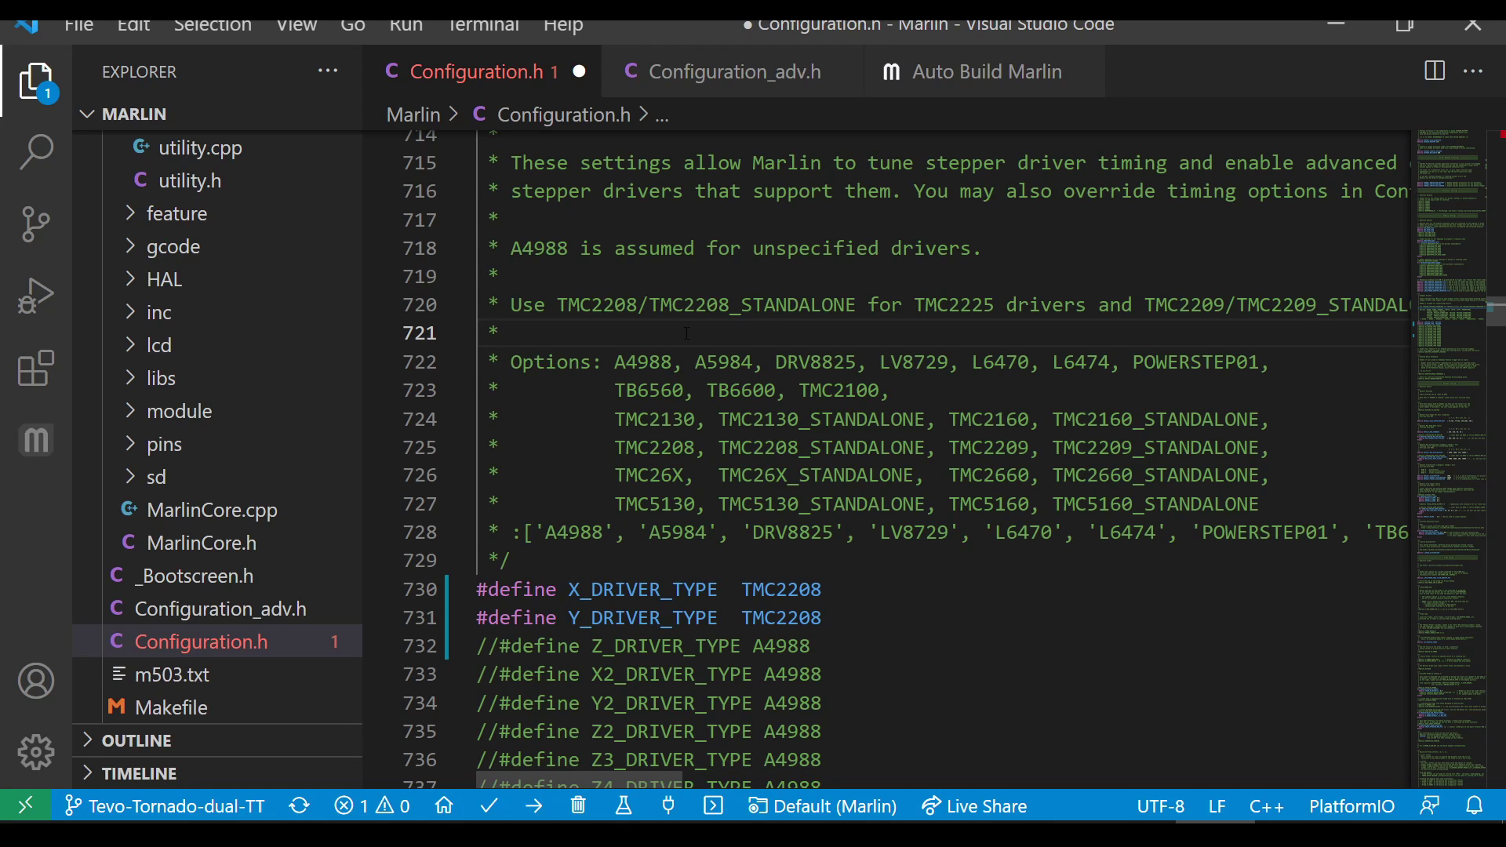
- In Visual Studio Code, highlight TMC2208 in the Configuration.h note on TMC2225 drivers and review the driver type definitions
{"action": "left_click", "coordinate": [641, 305]}
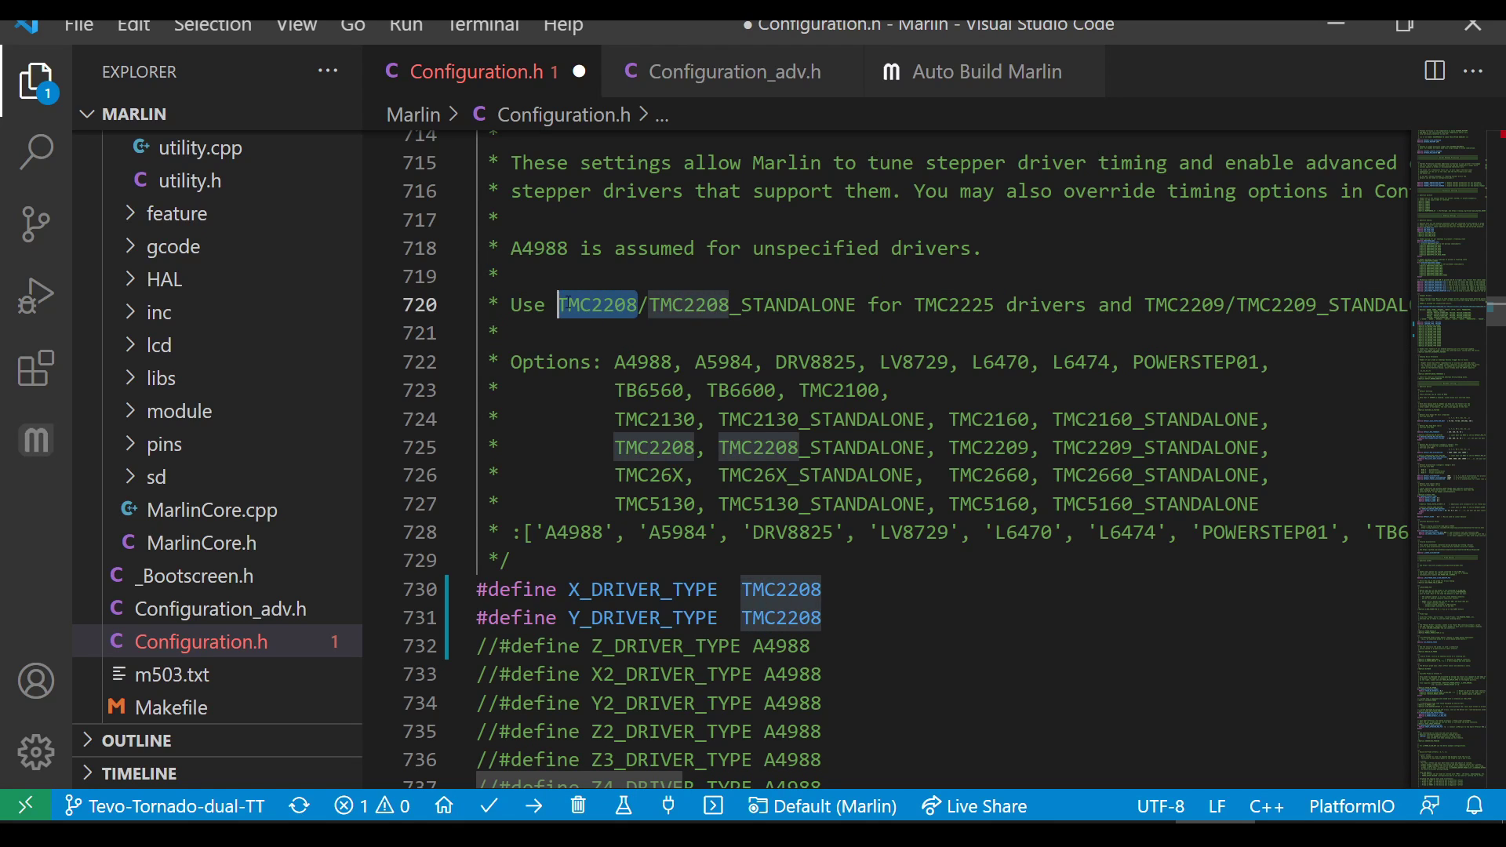
{"action": "left_click", "coordinate": [788, 362]}
{"action": "scroll", "coordinate": [985, 480], "scroll_direction": "down", "scroll_amount": 1}
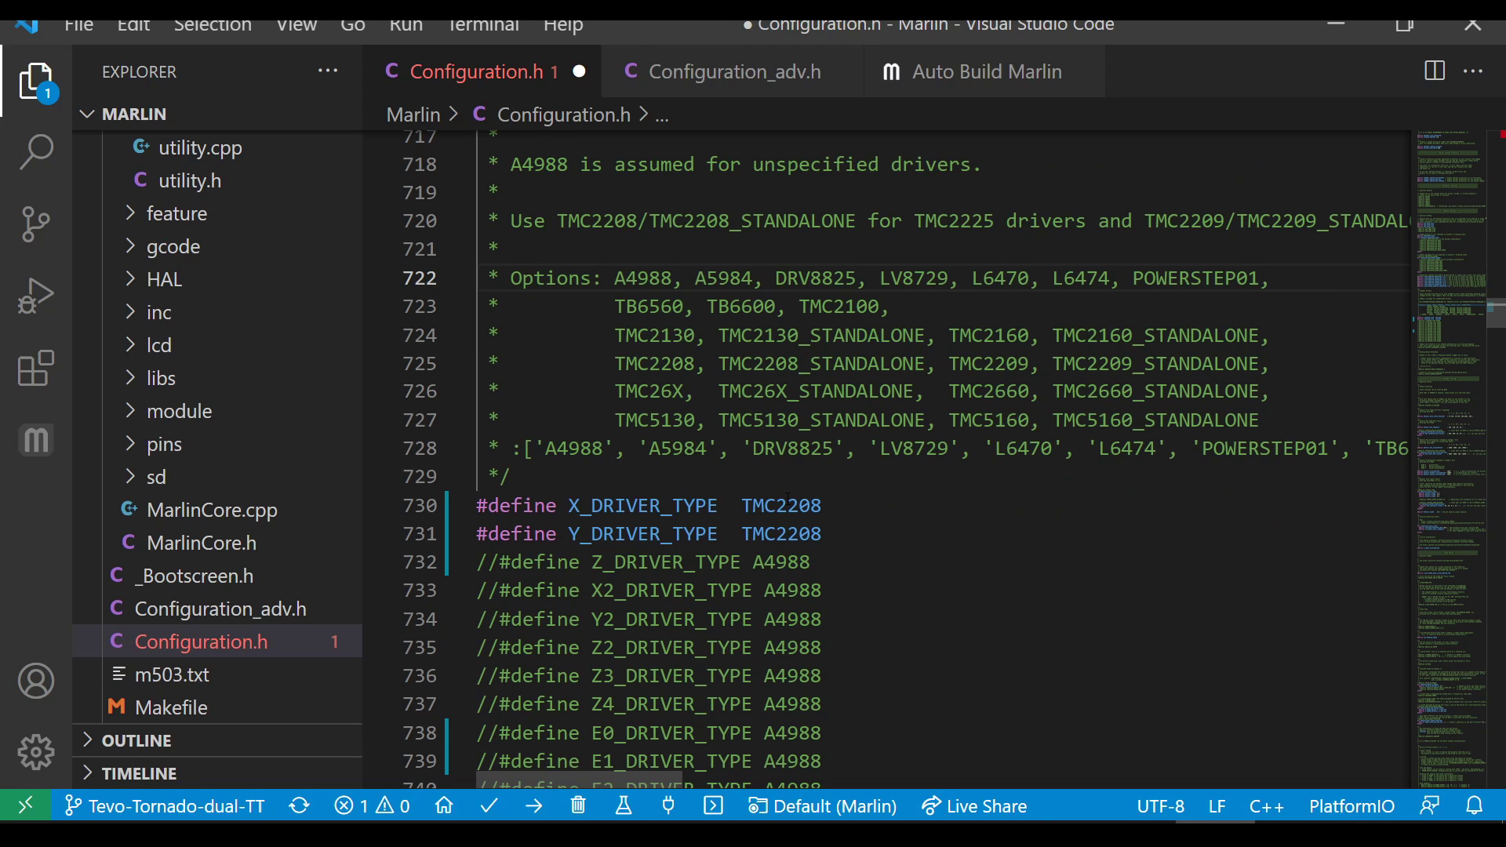
- Set INVERT_X_DIR and INVERT_Y_DIR to true in Configuration.h
{"action": "double_click", "coordinate": [716, 370]}
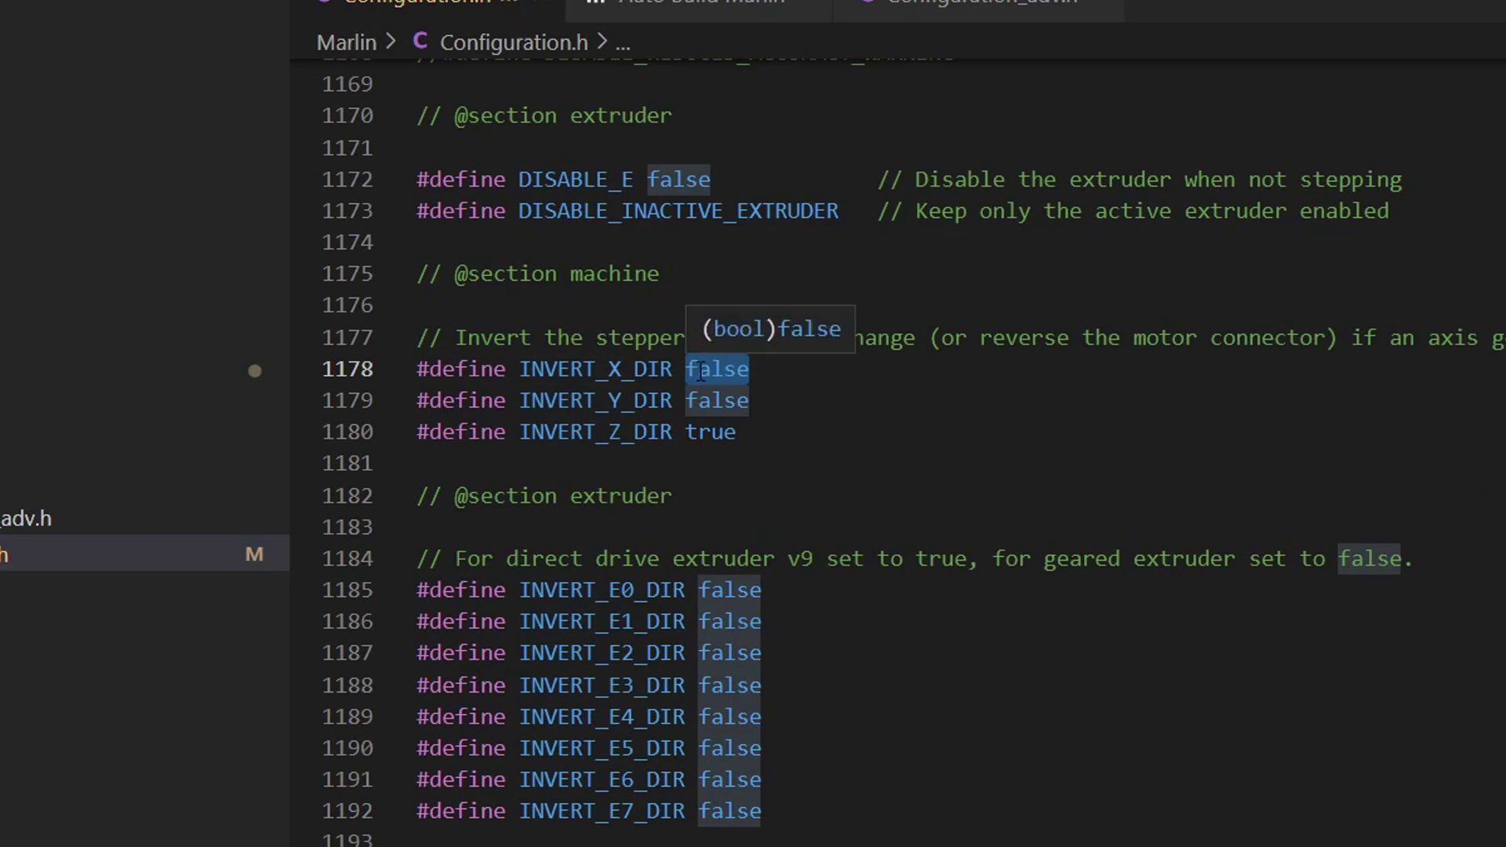
{"action": "type", "text": "true"}
{"action": "left_click_drag", "start_coordinate": [749, 400], "coordinate": [712, 400]}
{"action": "double_click", "coordinate": [711, 401]}
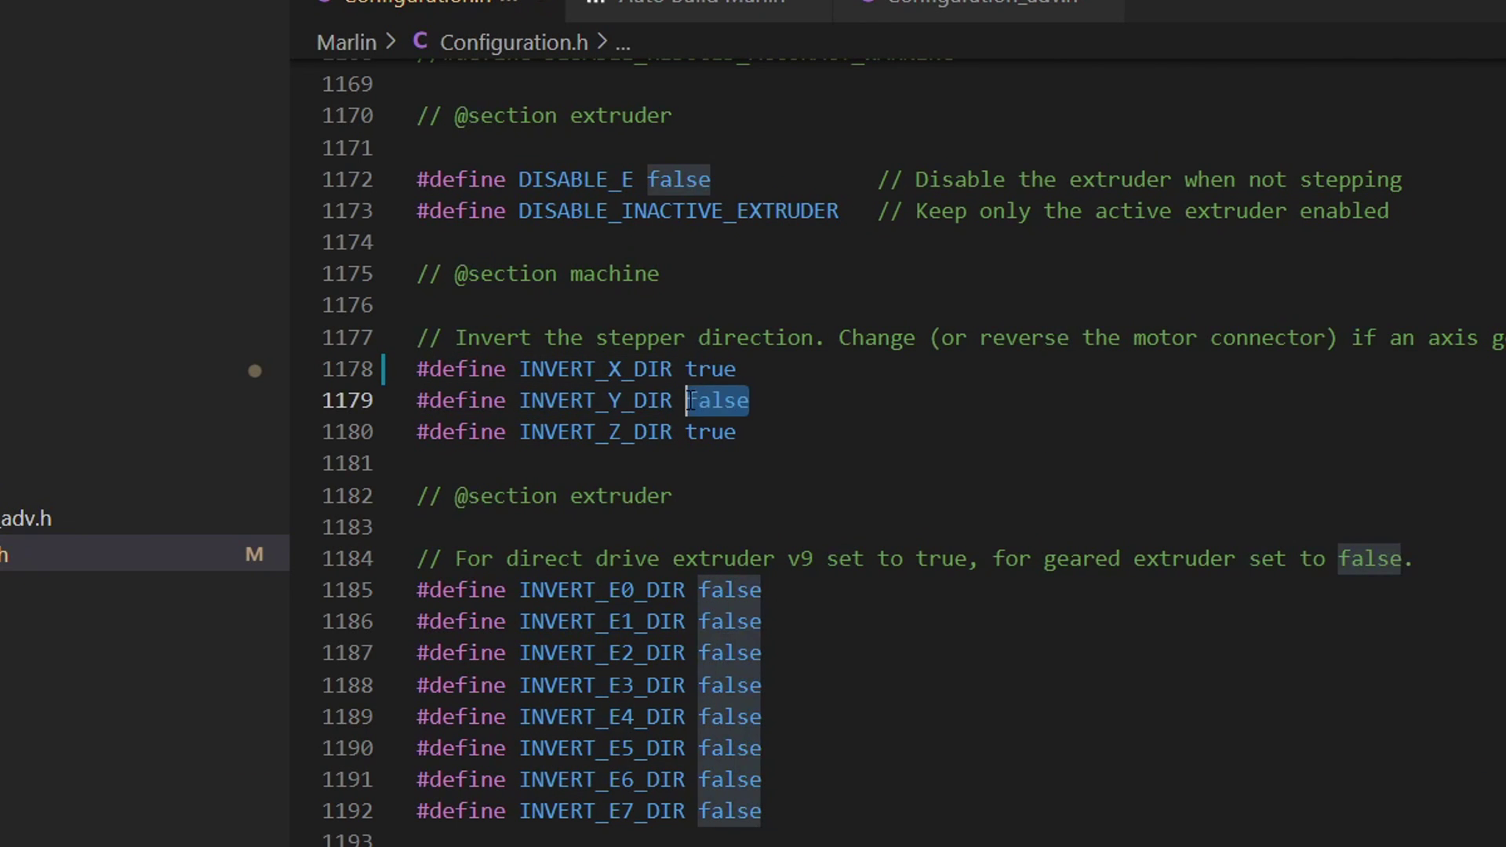
{"action": "type", "text": "true"}
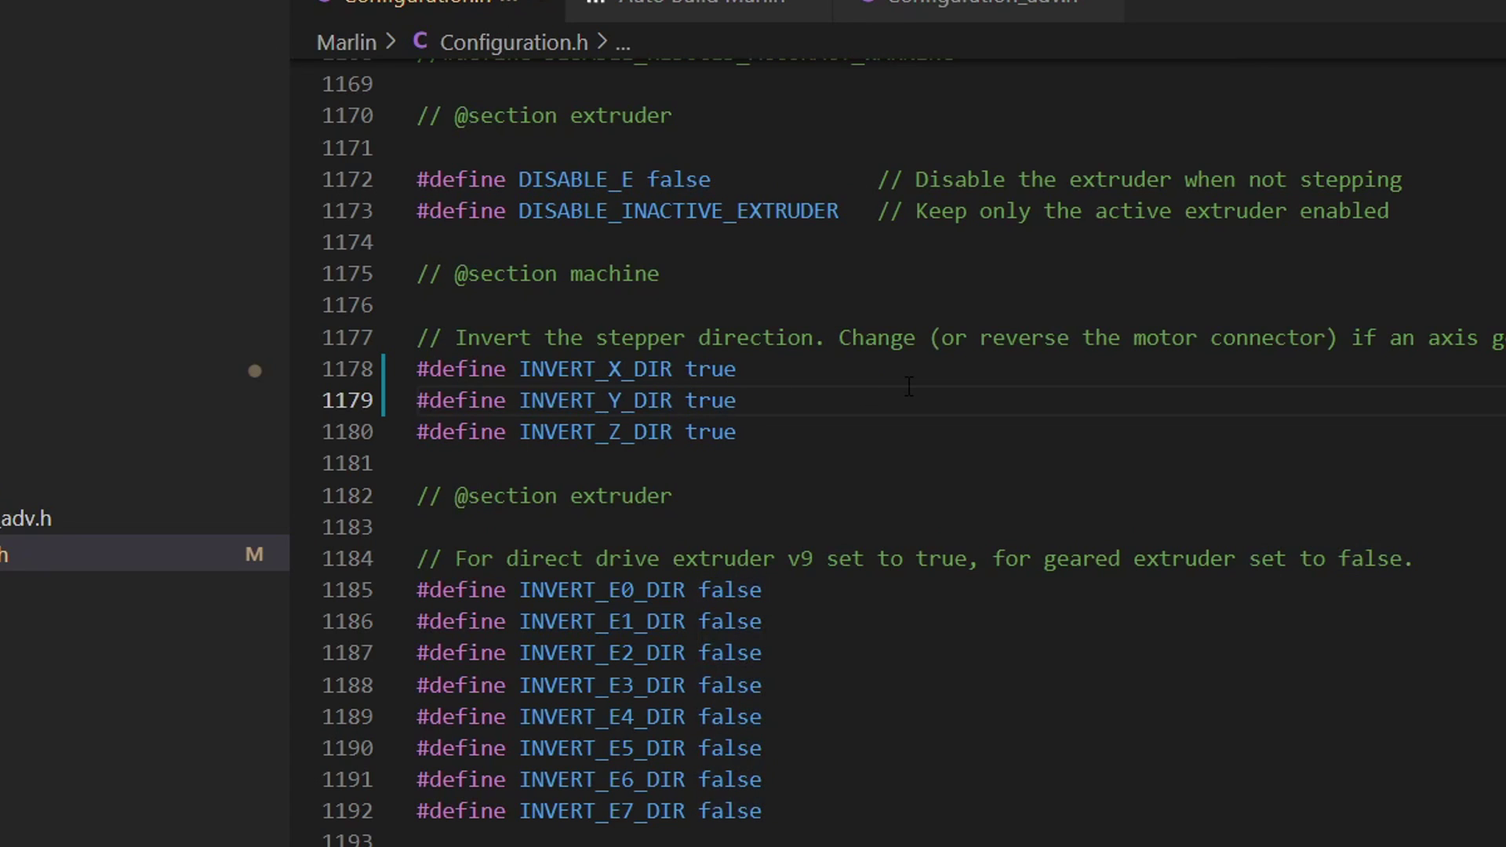
{"action": "key", "text": "ctrl+space"}
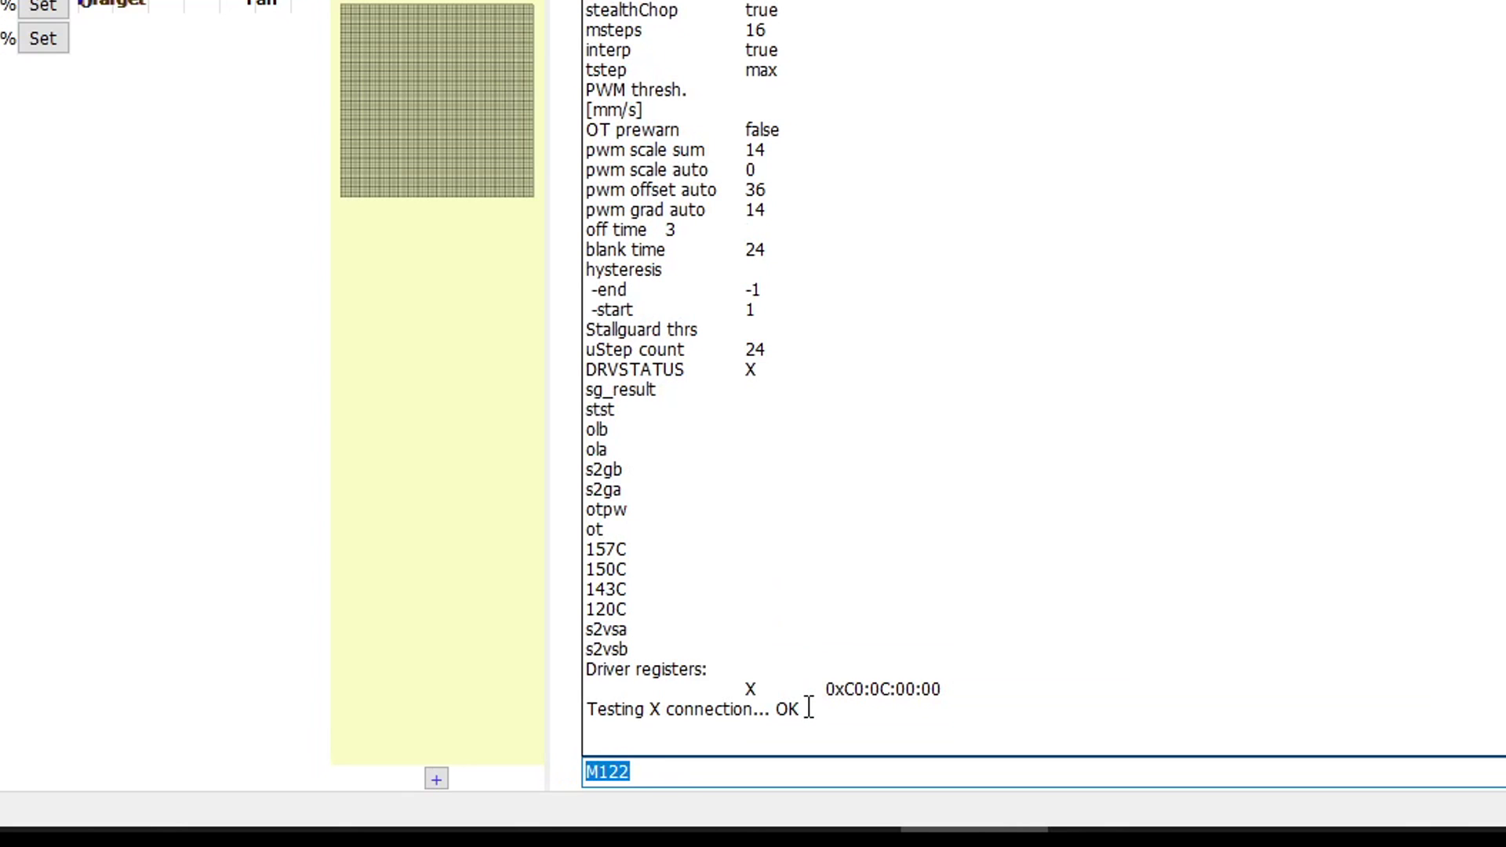
- In the printer's serial console, send M906 X900 to set the X driver current, and send M503 to report the settings
{"action": "left_click_drag", "start_coordinate": [806, 709], "coordinate": [595, 710]}
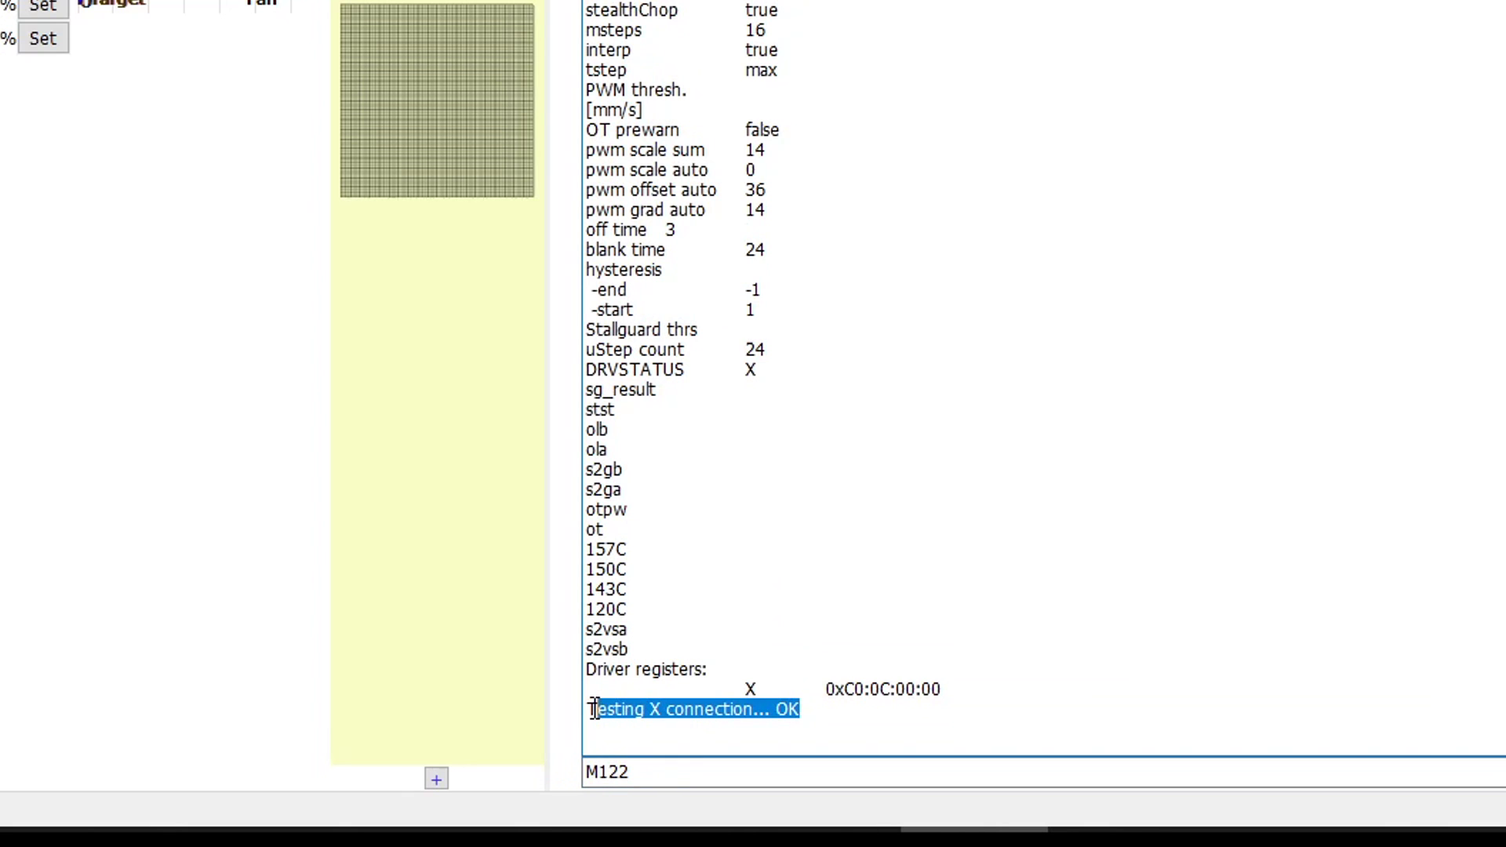
{"action": "left_click_drag", "start_coordinate": [669, 779], "coordinate": [528, 780]}
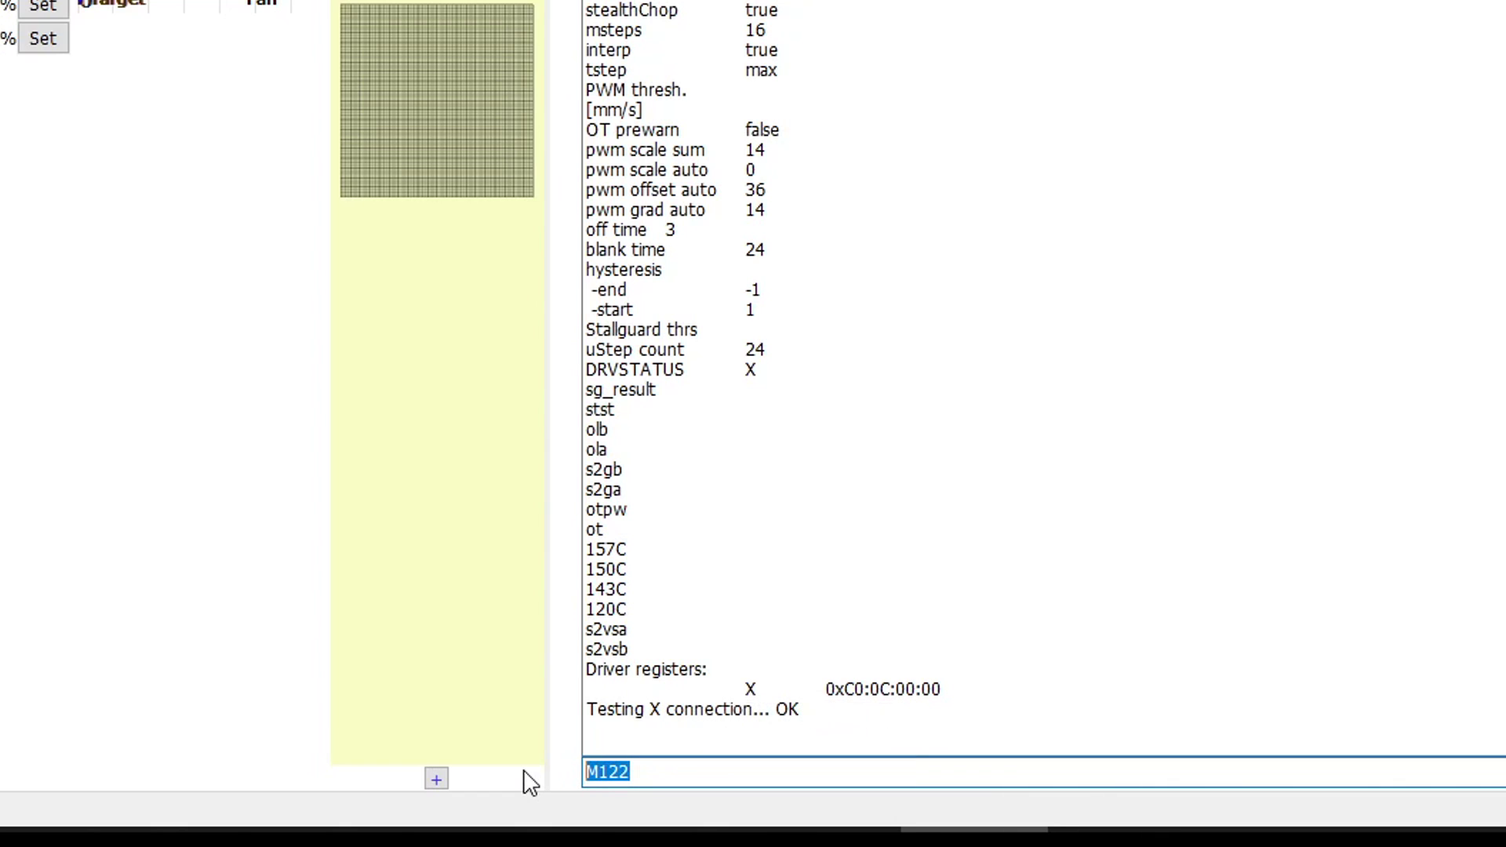
{"action": "type", "text": "M906 X900"}
{"action": "key", "text": "Return"}
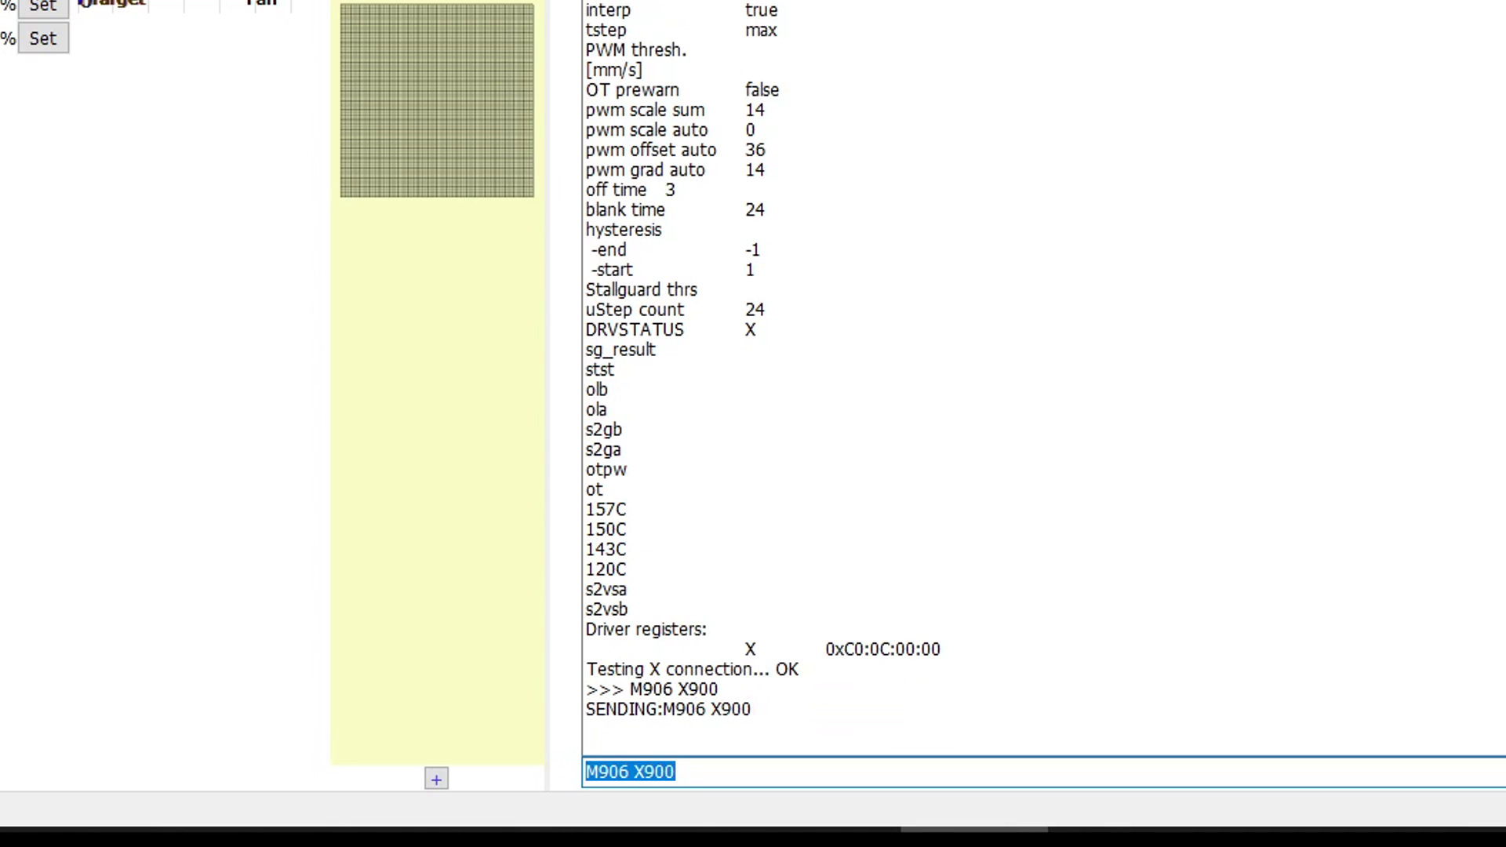
{"action": "type", "text": "M503"}
{"action": "key", "text": "Return"}
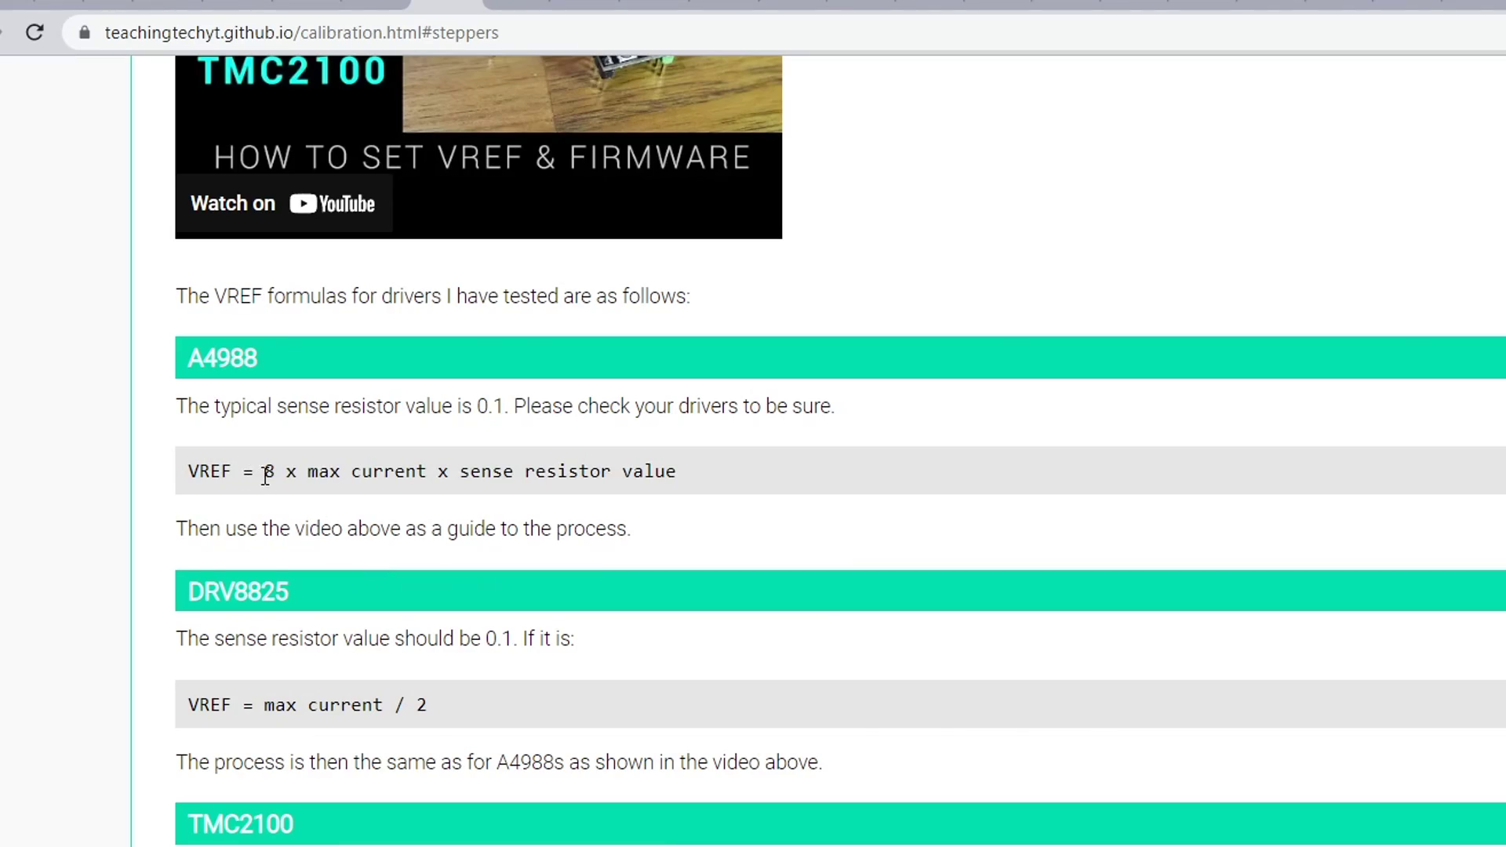
- Highlight the A4988 VREF formula on the Teaching Tech stepper calibration page
{"action": "left_click_drag", "start_coordinate": [266, 476], "coordinate": [687, 478]}
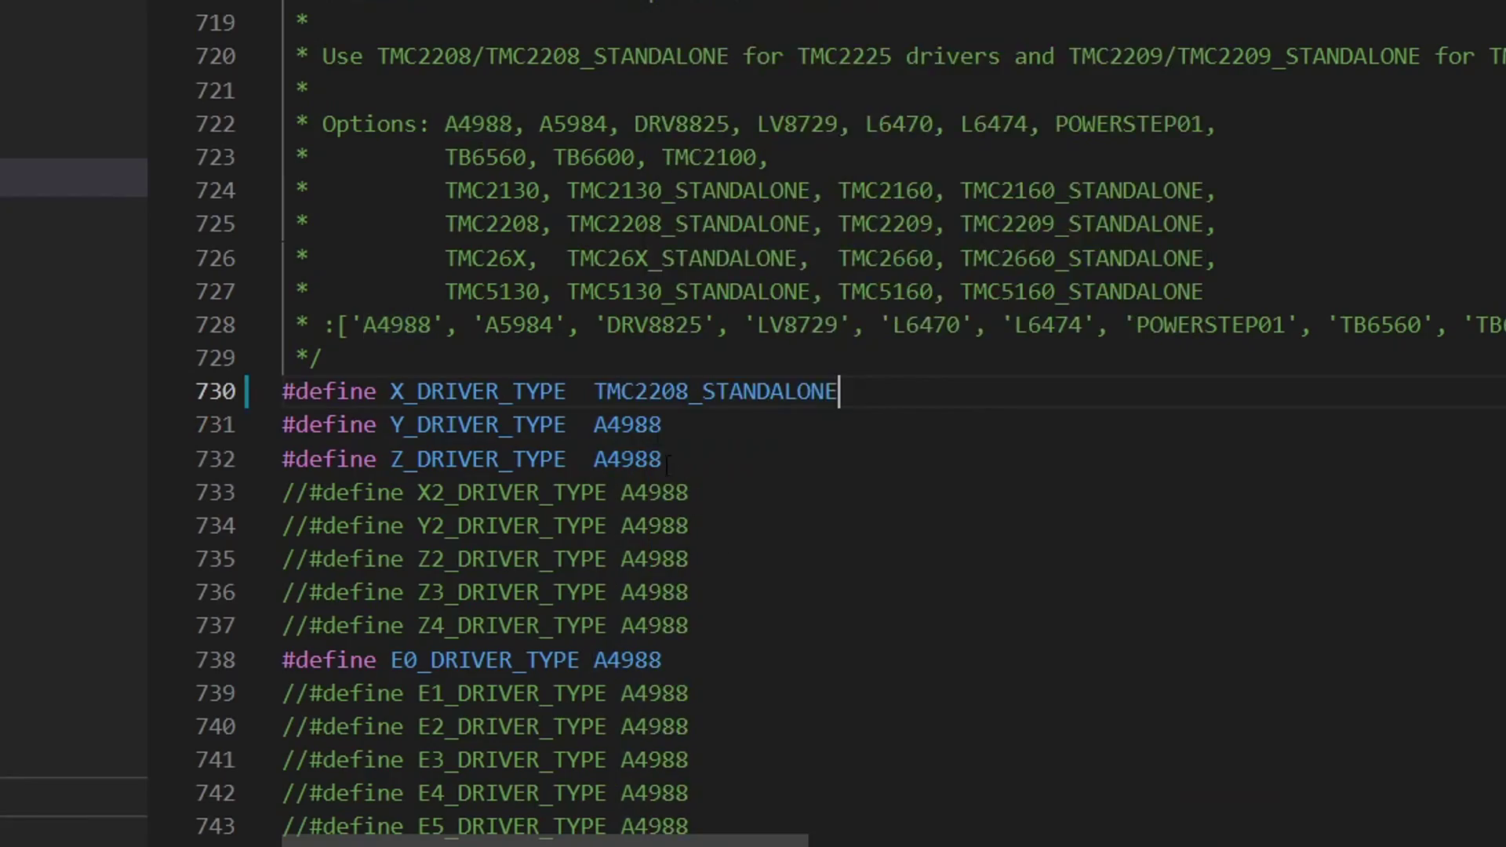
- Set Y_DRIVER_TYPE to TMC2208_STANDALONE in the Marlin configuration by pasting over the existing value
{"action": "left_click_drag", "start_coordinate": [664, 424], "coordinate": [594, 424]}
{"action": "right_click", "coordinate": [611, 425]}
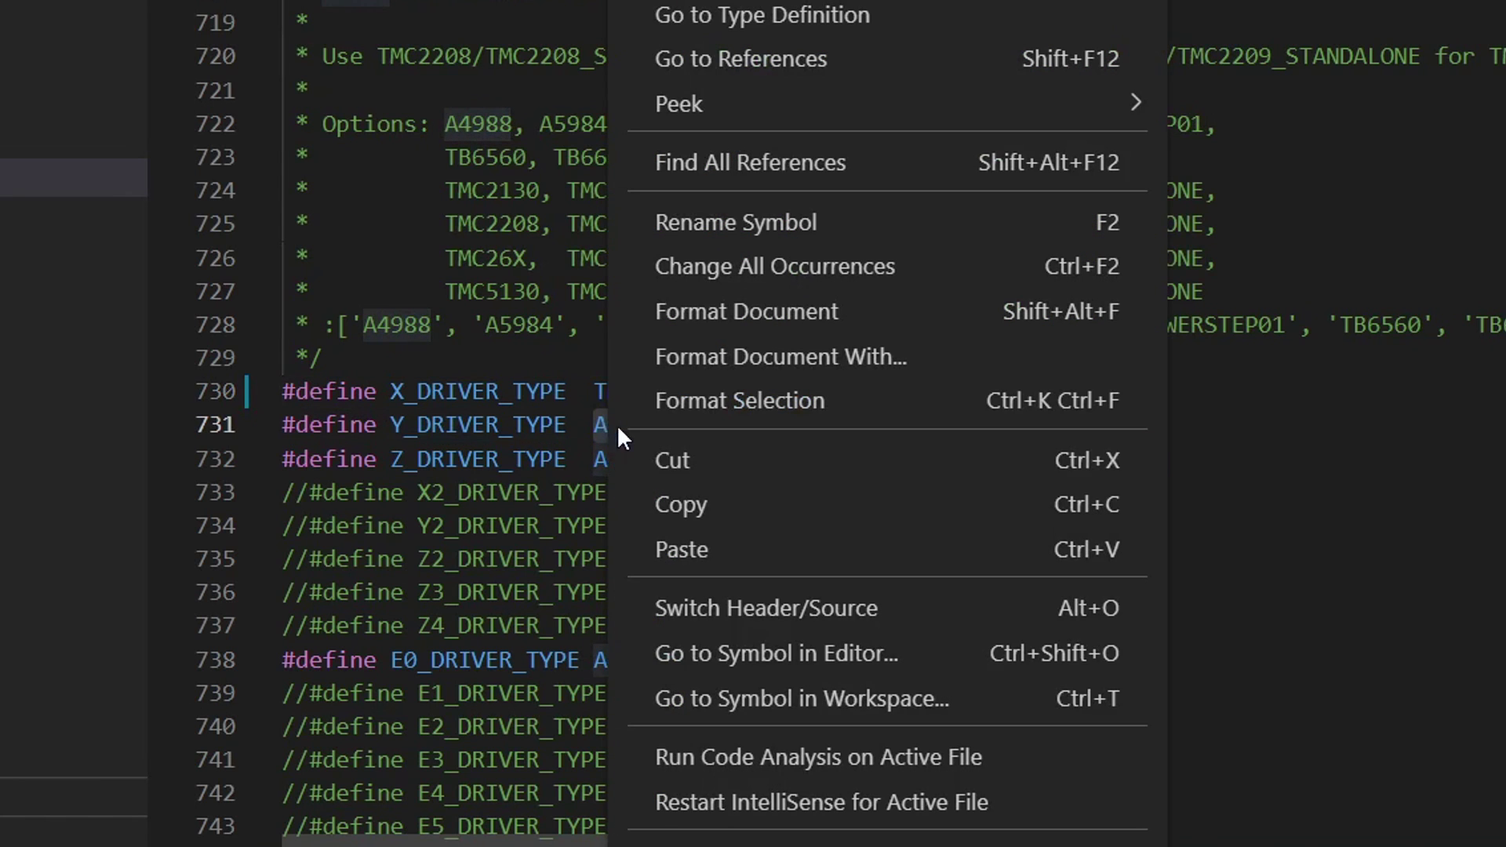
{"action": "left_click", "coordinate": [694, 548]}
{"action": "left_click", "coordinate": [839, 520]}
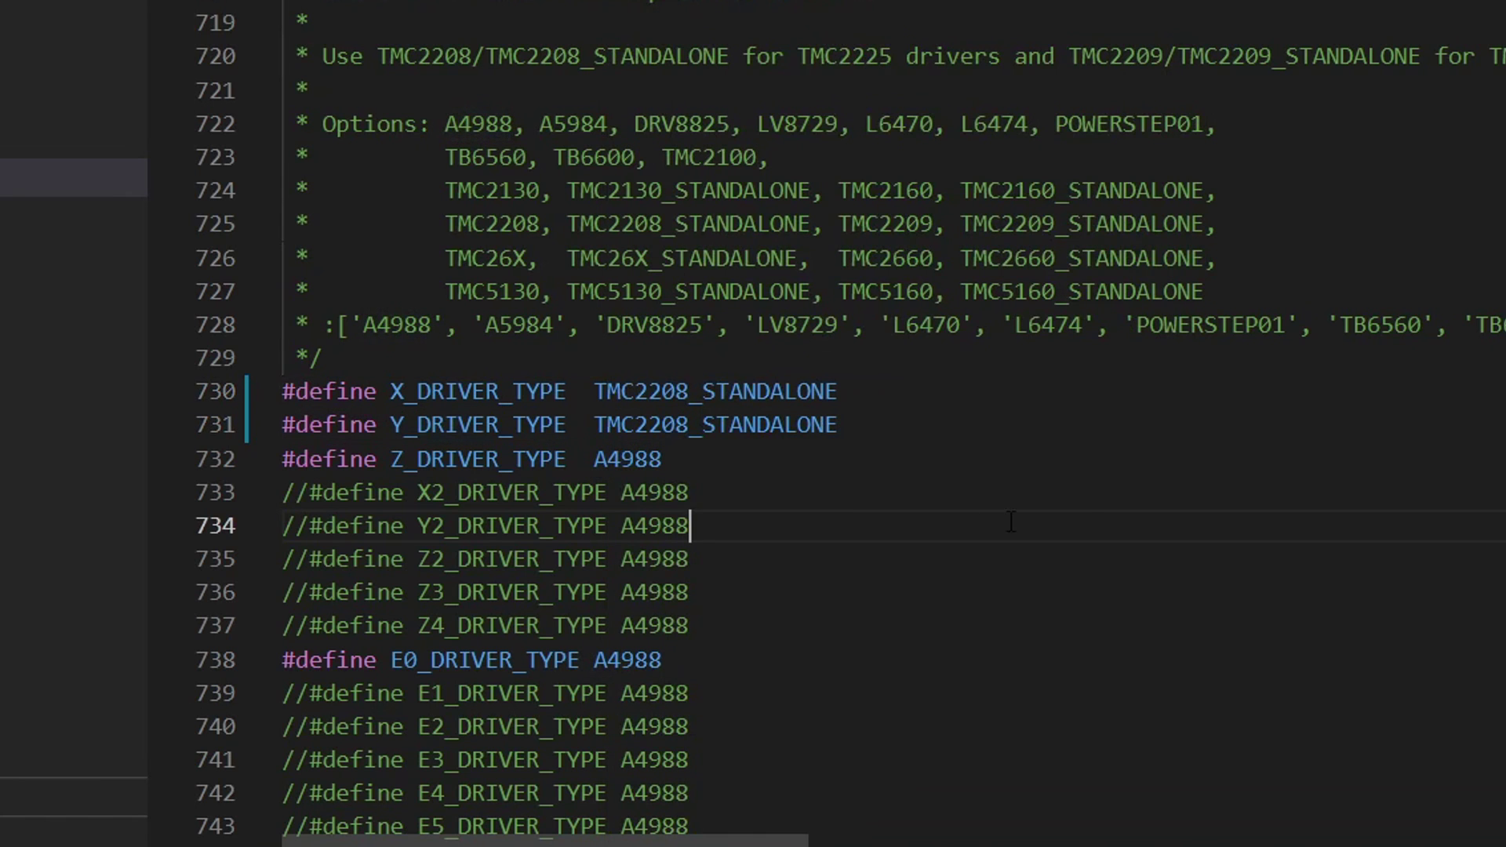
{"action": "scroll", "coordinate": [1097, 519], "scroll_direction": "down", "scroll_amount": 1}
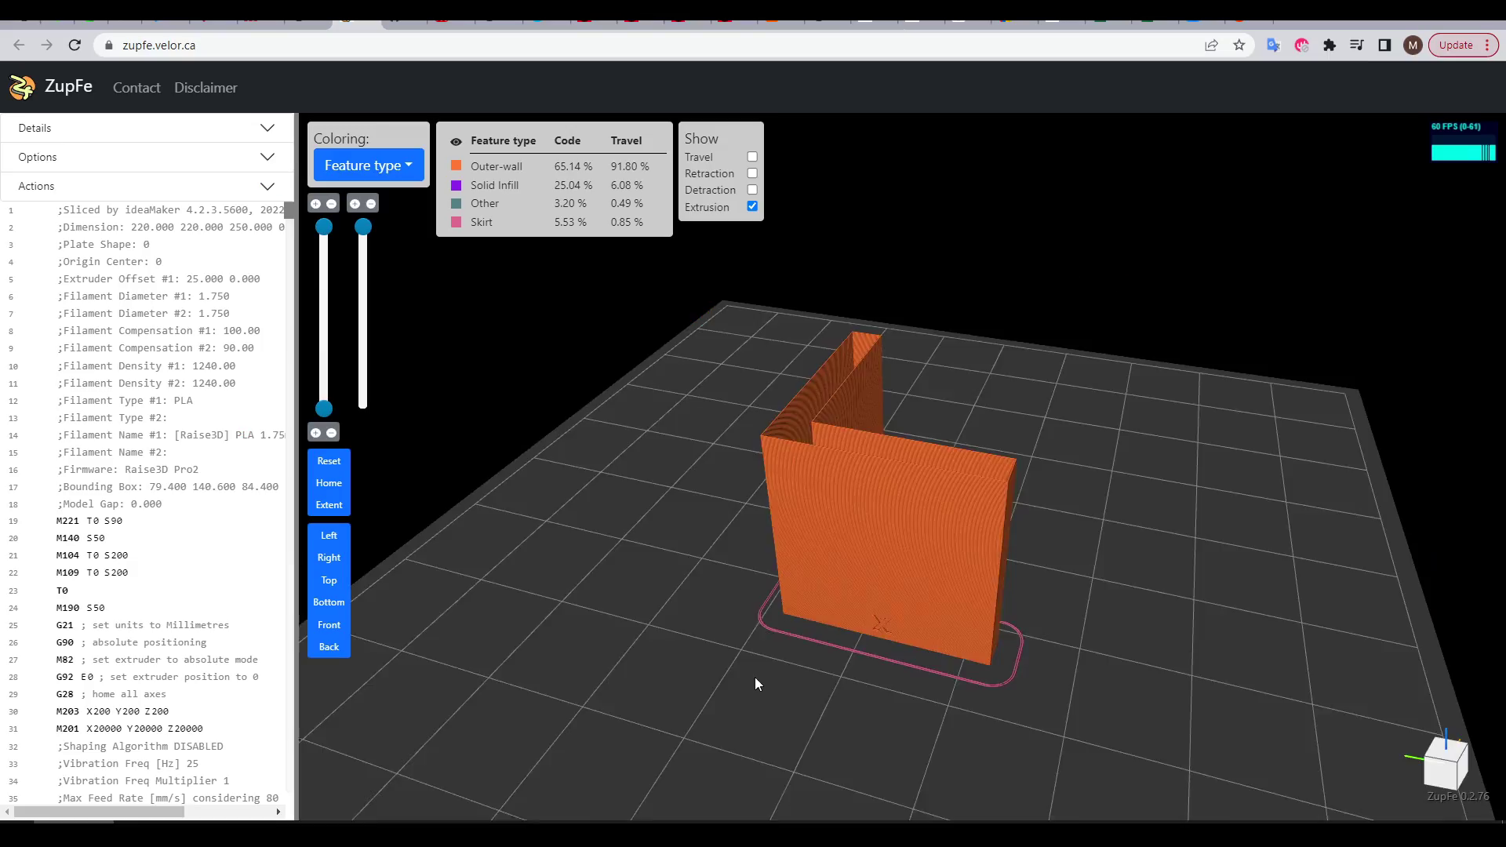
- Inspect the calibration model from another angle in the ZupFe G-code preview
{"action": "left_click_drag", "start_coordinate": [755, 677], "coordinate": [558, 586]}
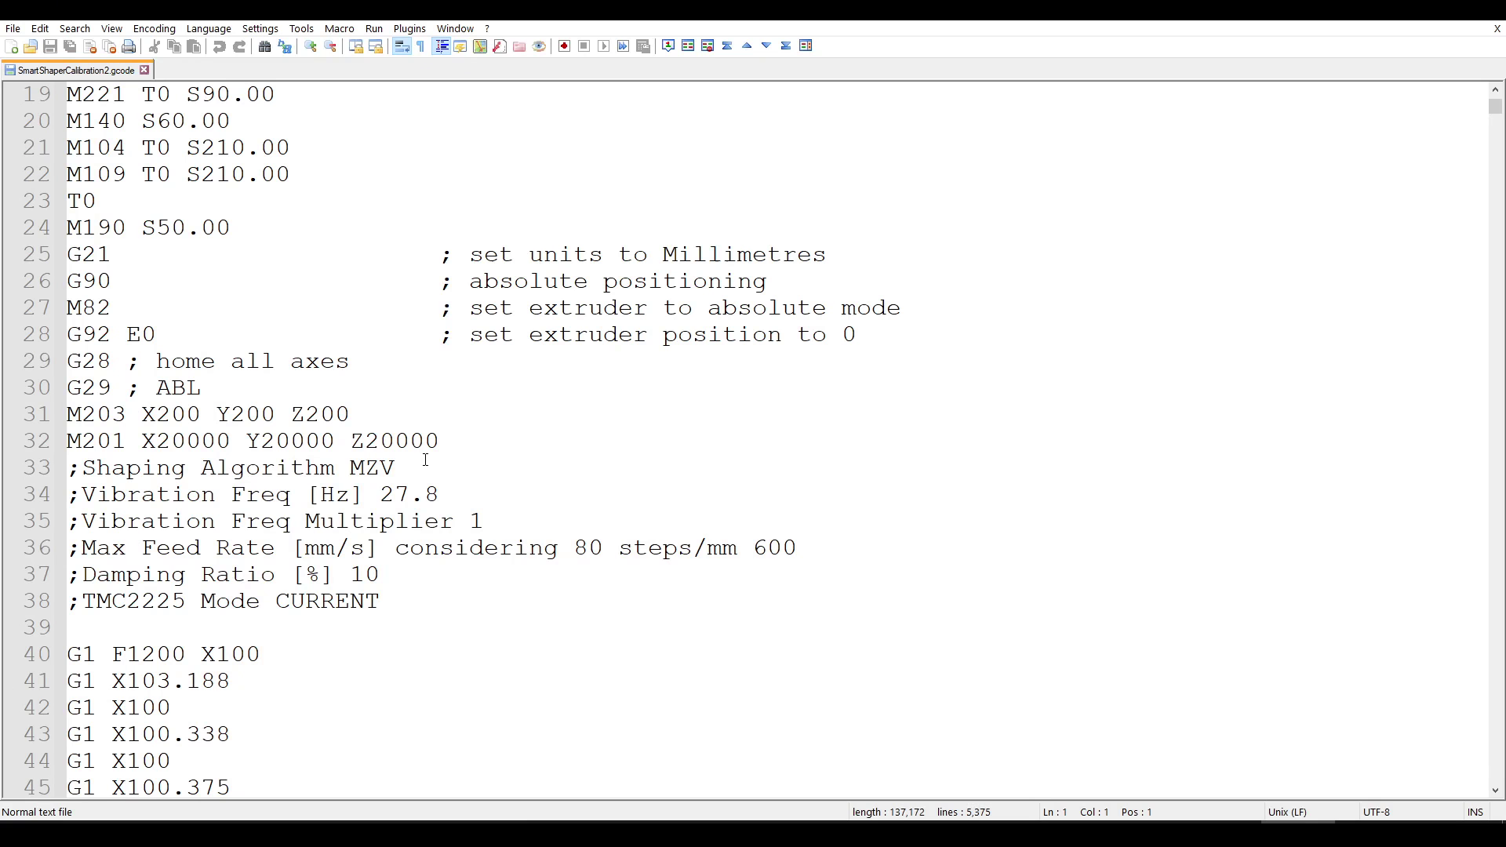
- Highlight the G29 bed levelling line and the M140 bed temperature value in SmartShaperCalibration2.gcode
{"action": "left_click_drag", "start_coordinate": [255, 394], "coordinate": [75, 394]}
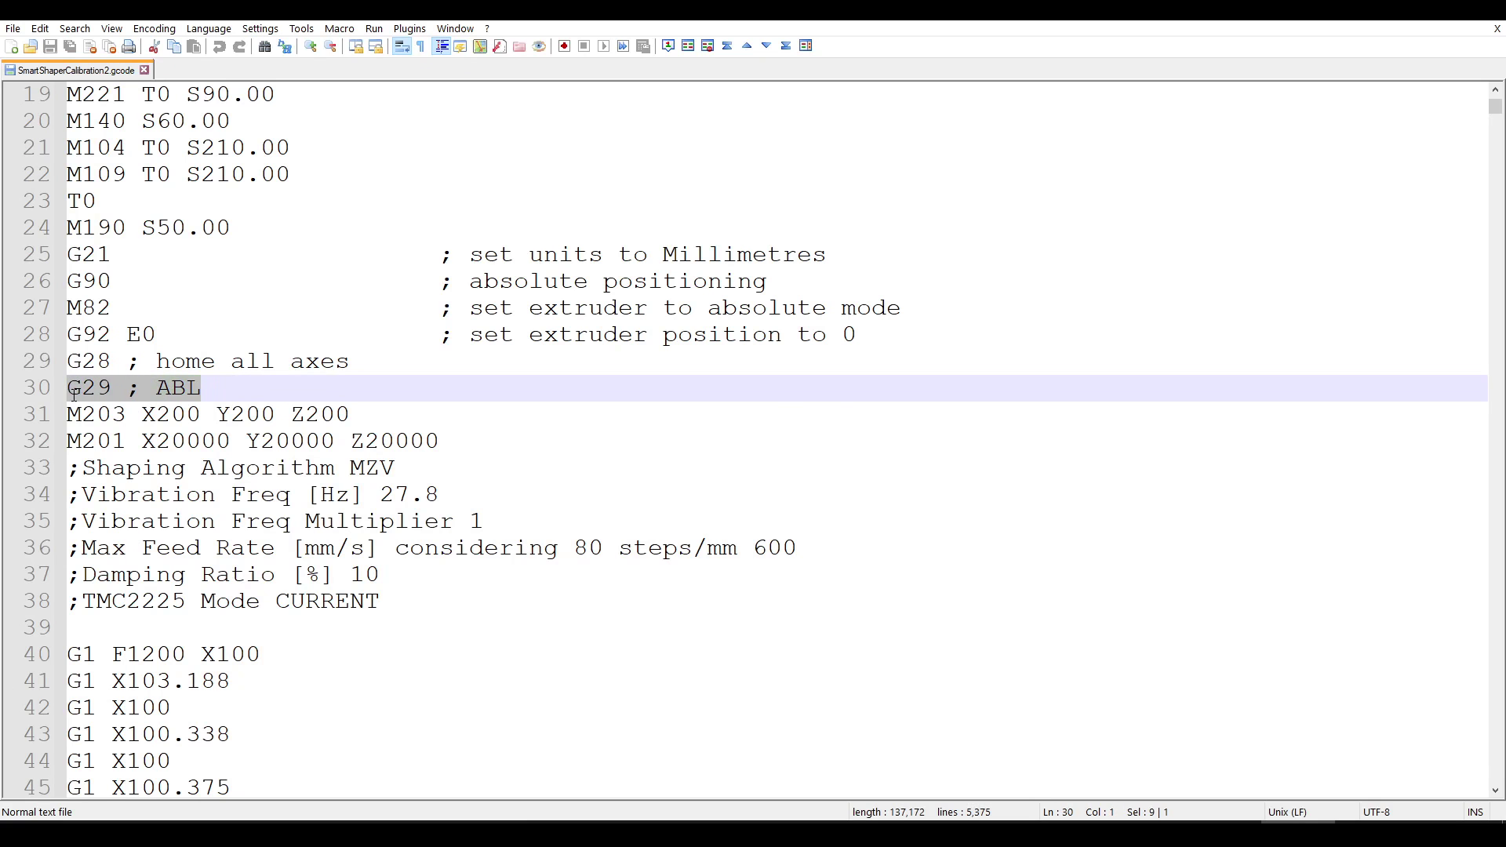
{"action": "scroll", "coordinate": [340, 363], "scroll_direction": "up", "scroll_amount": 2}
{"action": "left_click_drag", "start_coordinate": [292, 308], "coordinate": [140, 280]}
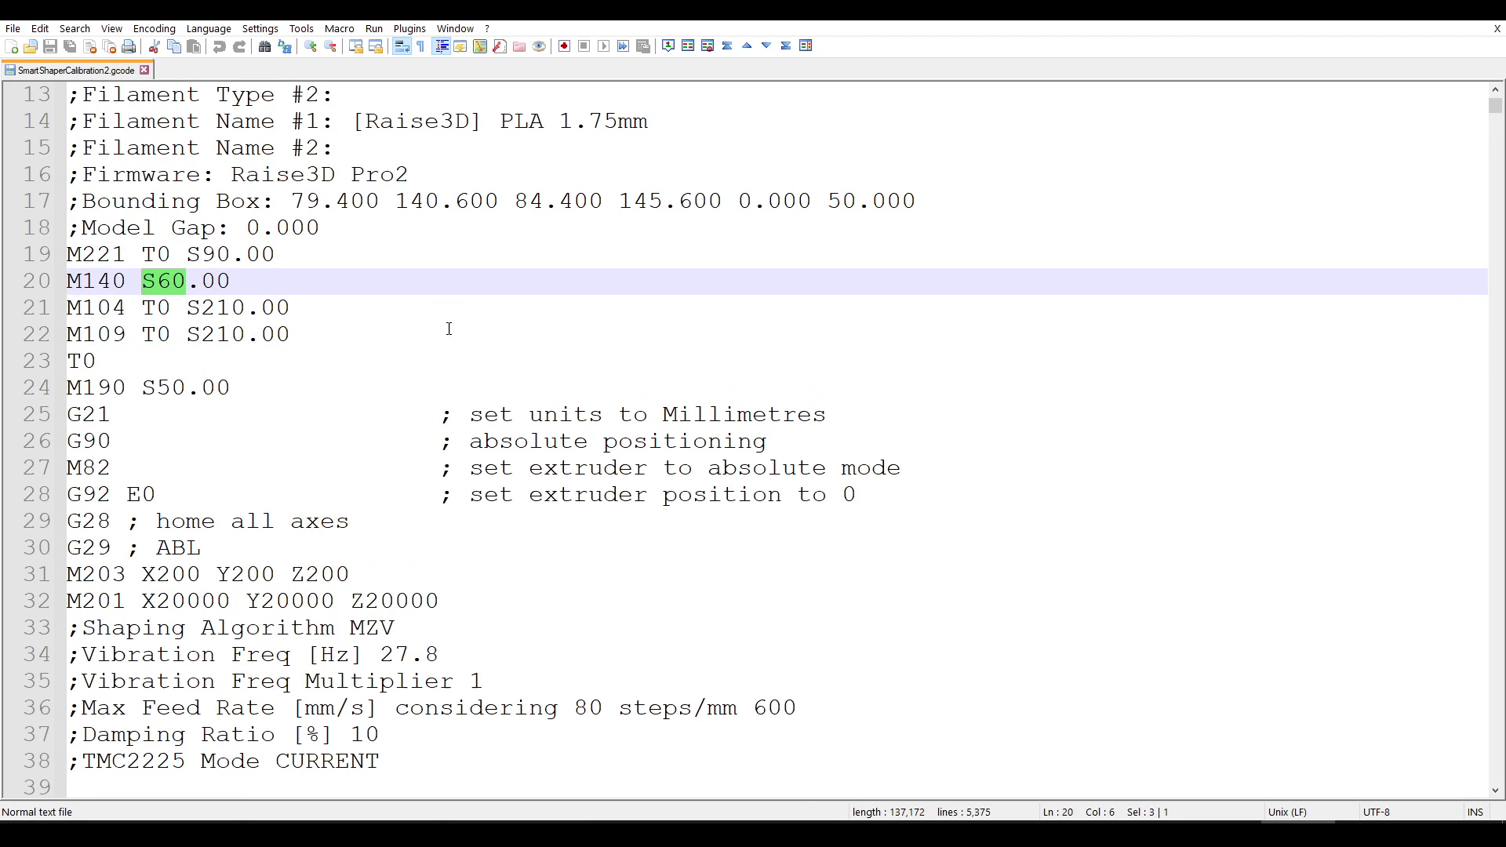
- Search the calibration G-code for m204 and go through its successive occurrences to examine the acceleration value at each layer
{"action": "key", "text": "ctrl+f"}
{"action": "key", "text": "Return"}
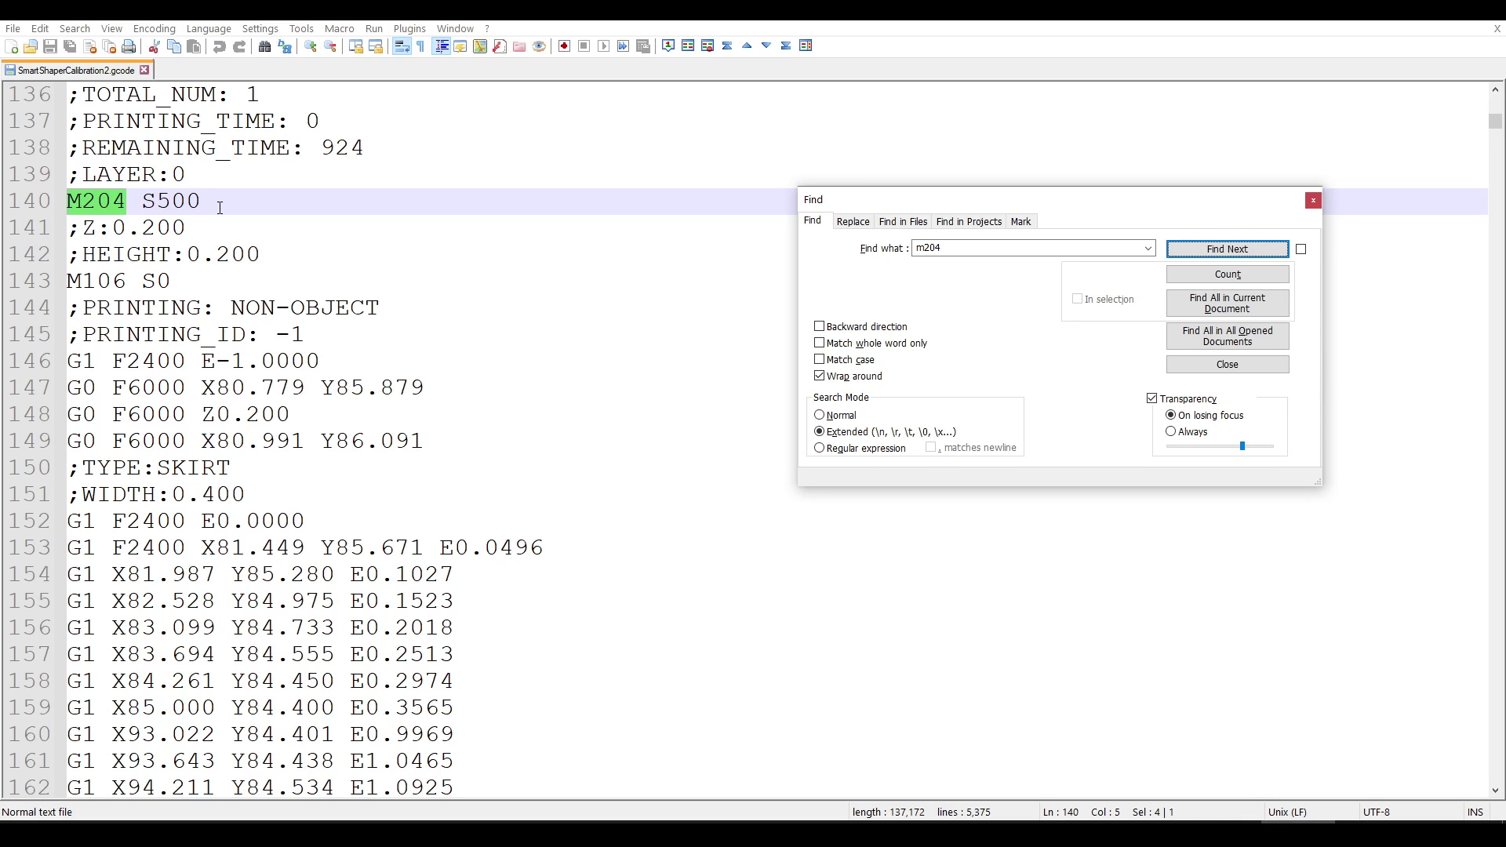
{"action": "left_click", "coordinate": [1198, 250]}
{"action": "left_click", "coordinate": [1198, 251]}
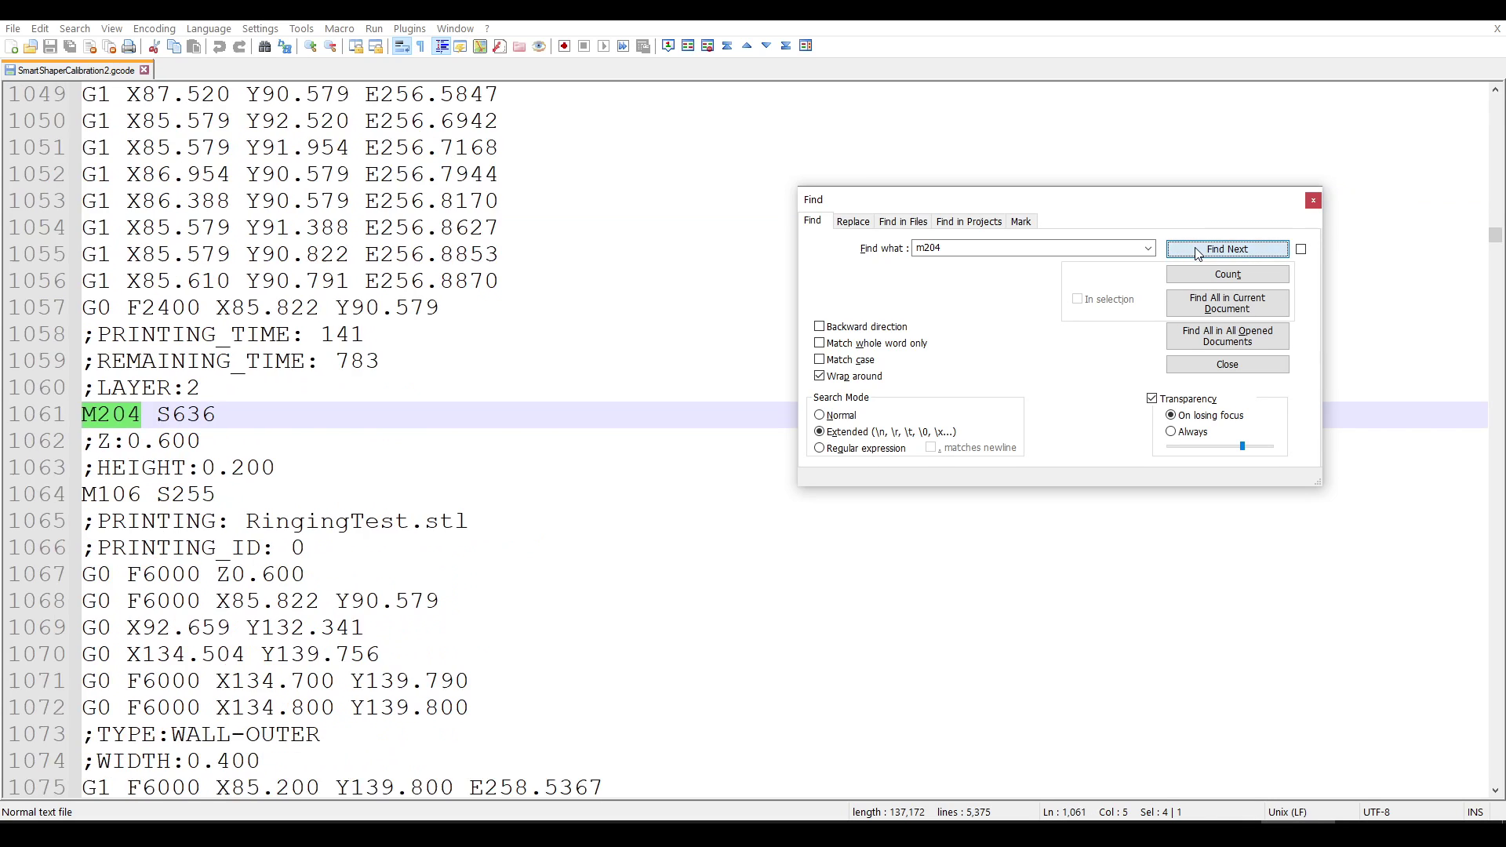
{"action": "left_click", "coordinate": [1198, 250]}
{"action": "left_click", "coordinate": [1197, 250]}
{"action": "left_click", "coordinate": [1197, 250]}
{"action": "left_click", "coordinate": [1198, 251]}
{"action": "left_click", "coordinate": [1198, 250]}
{"action": "left_click", "coordinate": [1198, 250]}
{"action": "left_click", "coordinate": [1197, 250]}
{"action": "left_click", "coordinate": [1197, 250]}
{"action": "left_click", "coordinate": [1197, 250]}
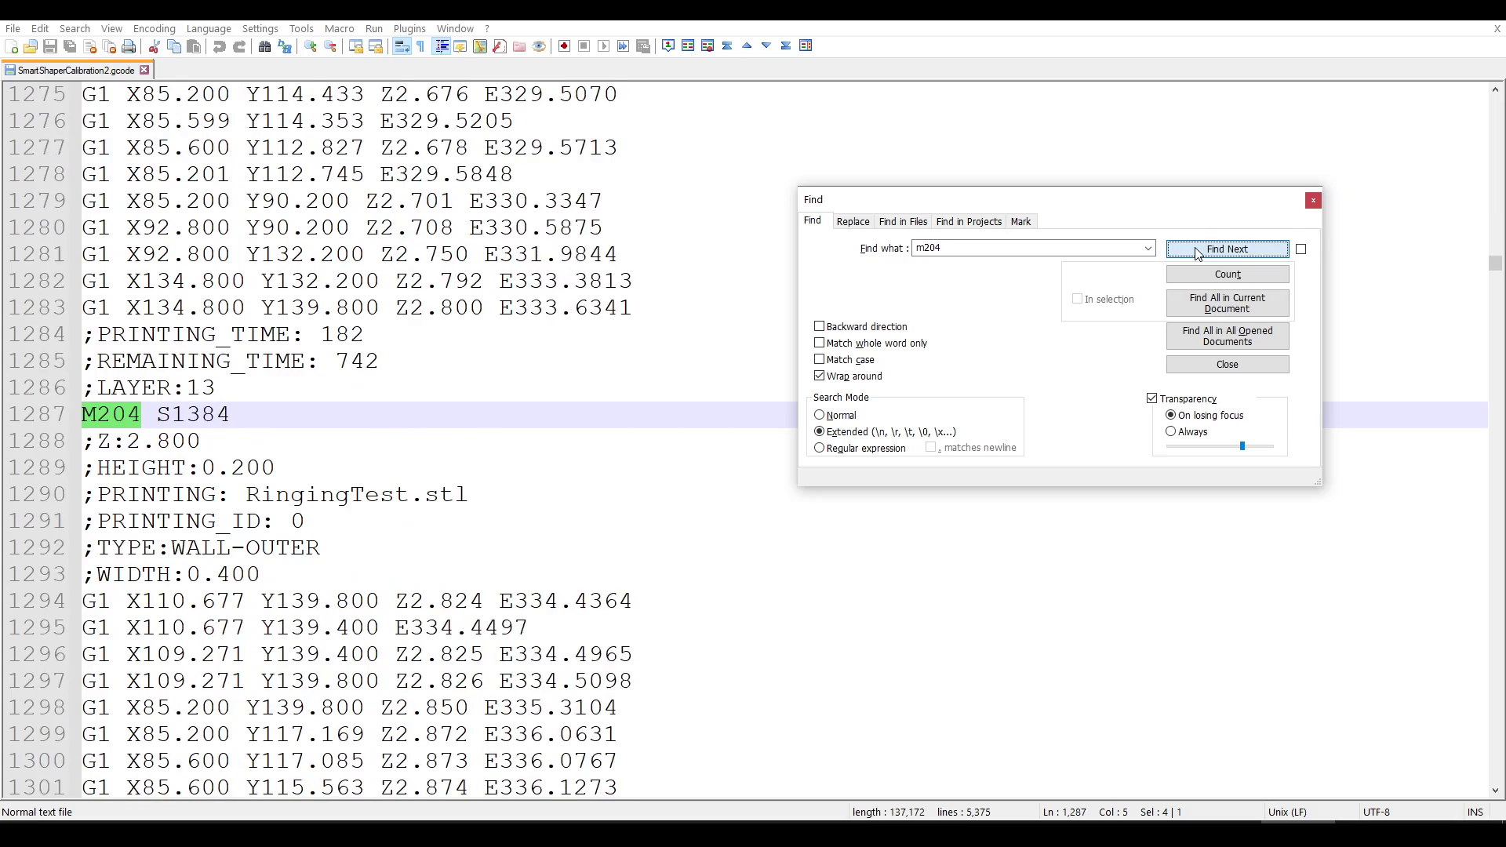
{"action": "left_click", "coordinate": [1198, 250]}
{"action": "left_click", "coordinate": [1198, 250]}
{"action": "left_click", "coordinate": [1197, 250]}
{"action": "left_click", "coordinate": [1198, 251]}
{"action": "left_click", "coordinate": [1198, 250]}
{"action": "left_click", "coordinate": [1197, 251]}
{"action": "left_click", "coordinate": [1198, 251]}
{"action": "left_click", "coordinate": [1198, 250]}
{"action": "left_click", "coordinate": [1197, 251]}
{"action": "left_click", "coordinate": [1198, 250]}
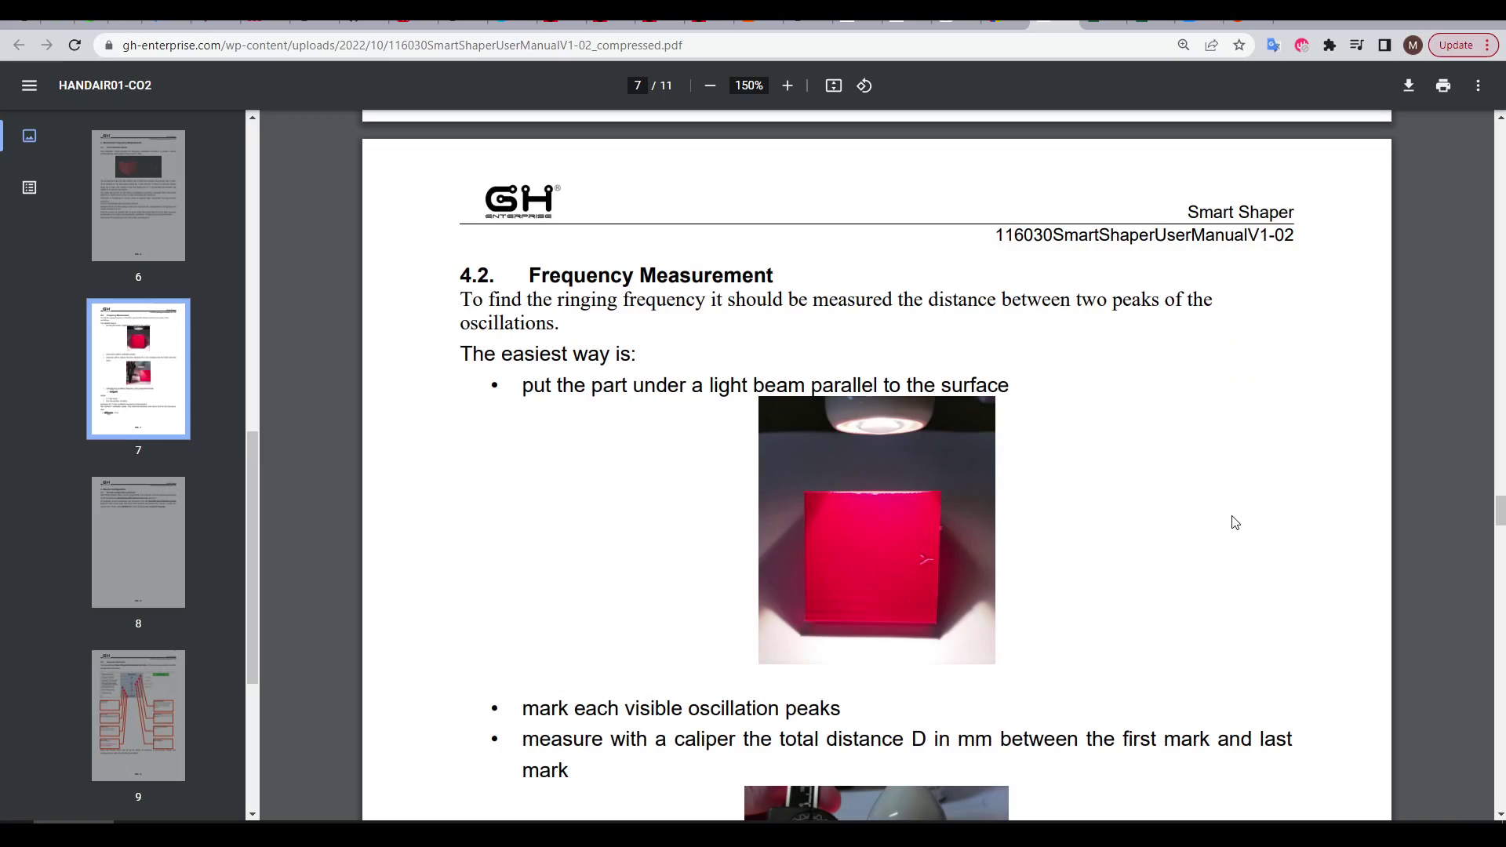
- Read the Frequency Measurement section of the Smart Shaper user manual
{"action": "scroll", "coordinate": [1268, 524], "scroll_direction": "down", "scroll_amount": 9}
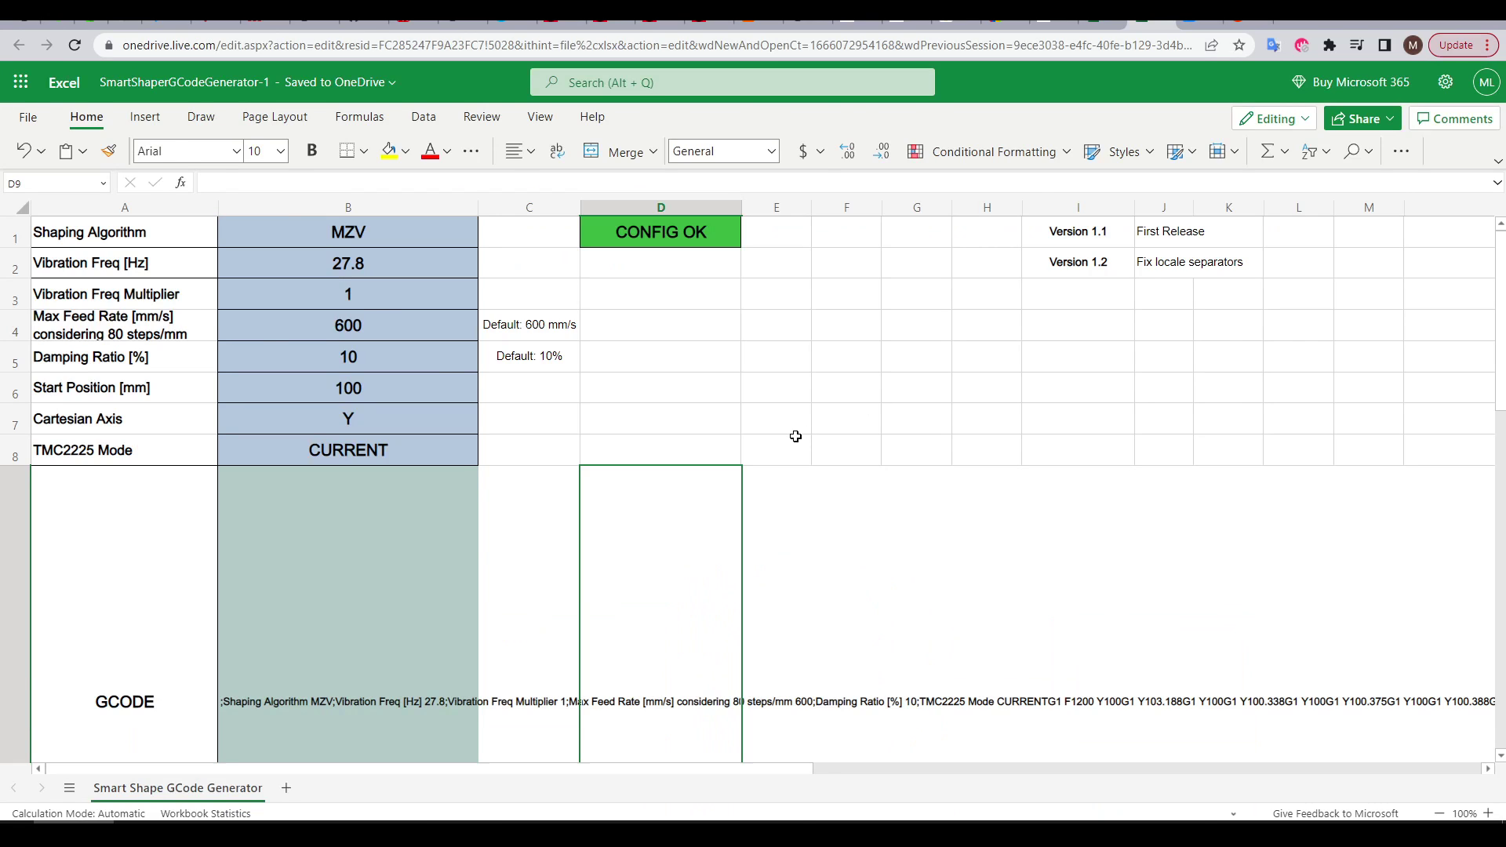
- In the G-code generator spreadsheet, check the Cartesian Axis choices X and Y, keeping Y, and select the generated GCODE cell B9
{"action": "left_click", "coordinate": [459, 424]}
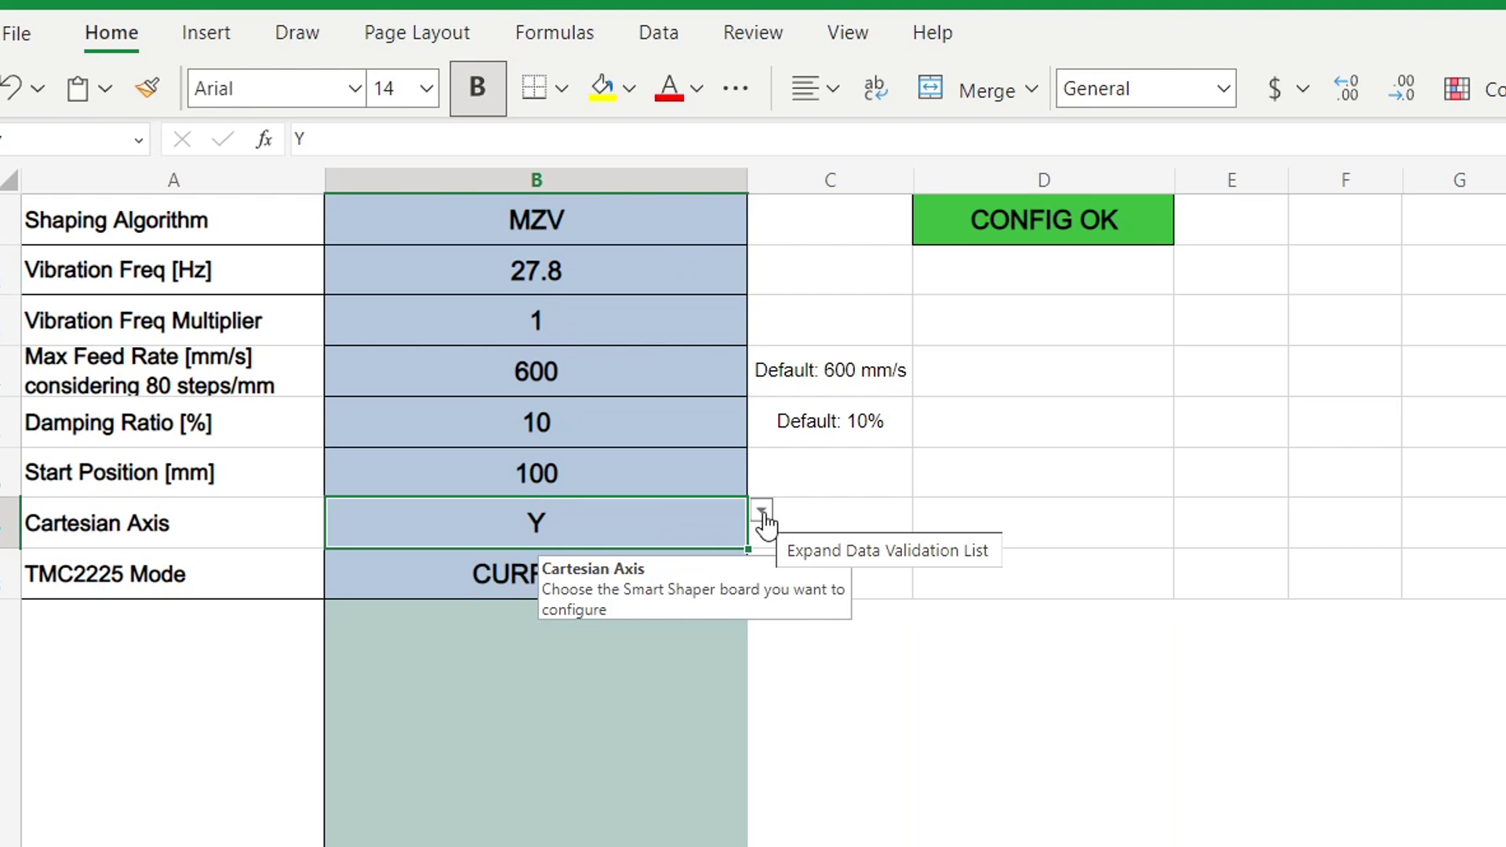
{"action": "left_click", "coordinate": [761, 511]}
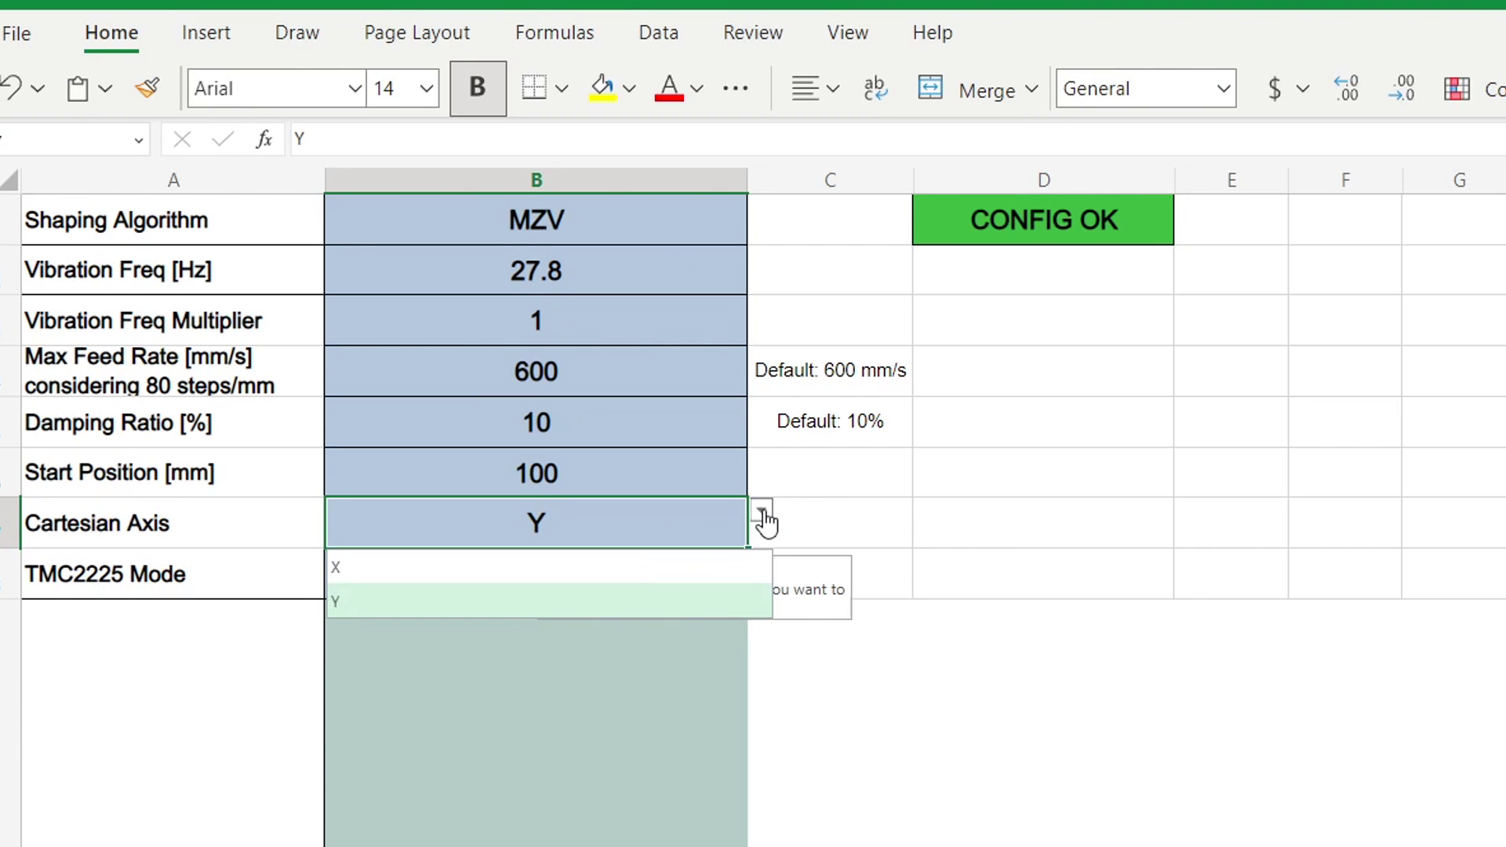
{"action": "left_click", "coordinate": [981, 611]}
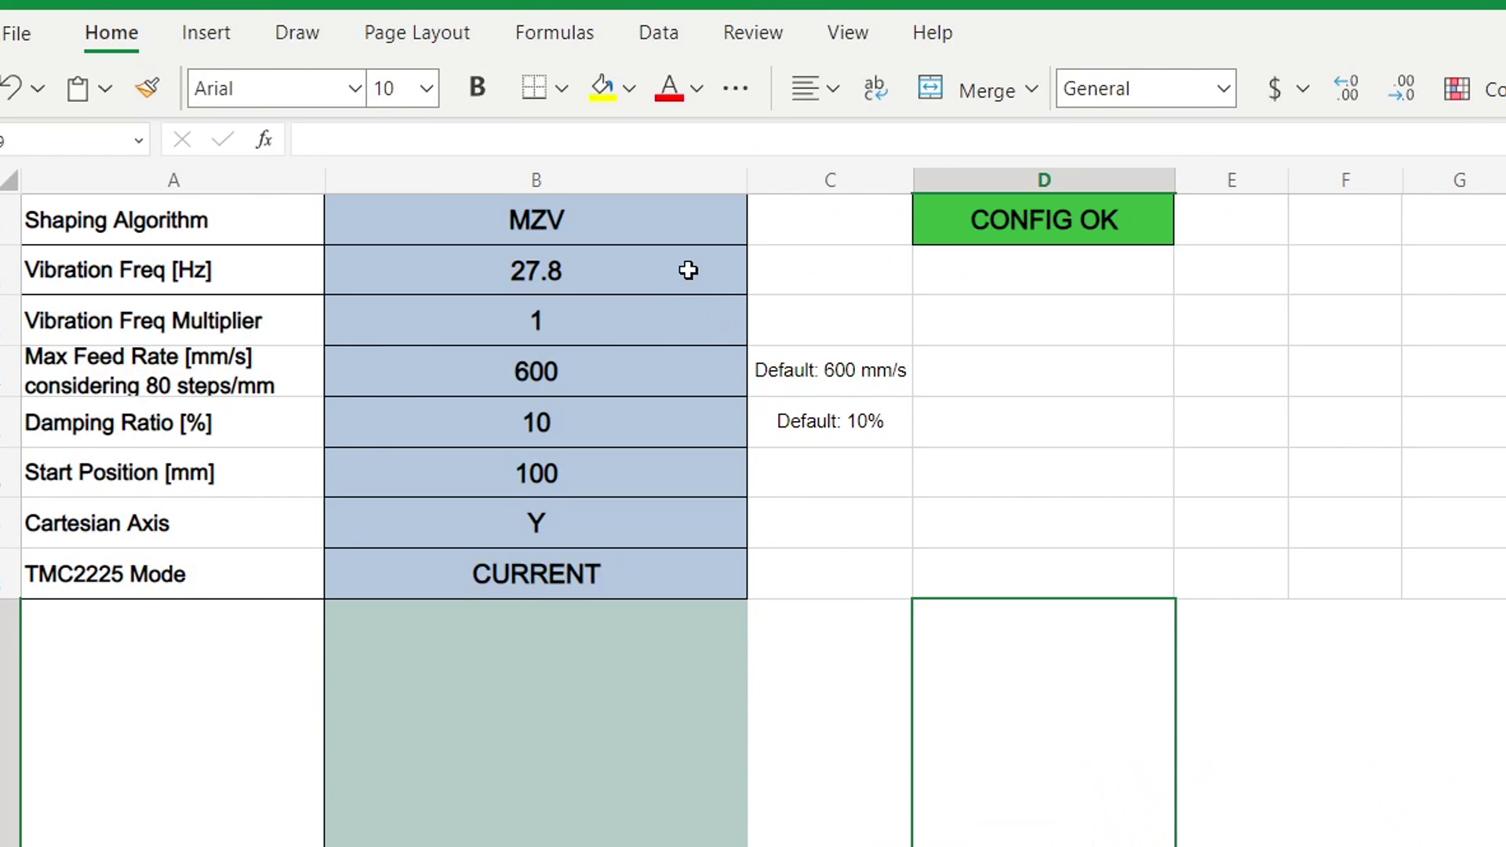
{"action": "key", "text": "Left"}
{"action": "key", "text": "Left"}
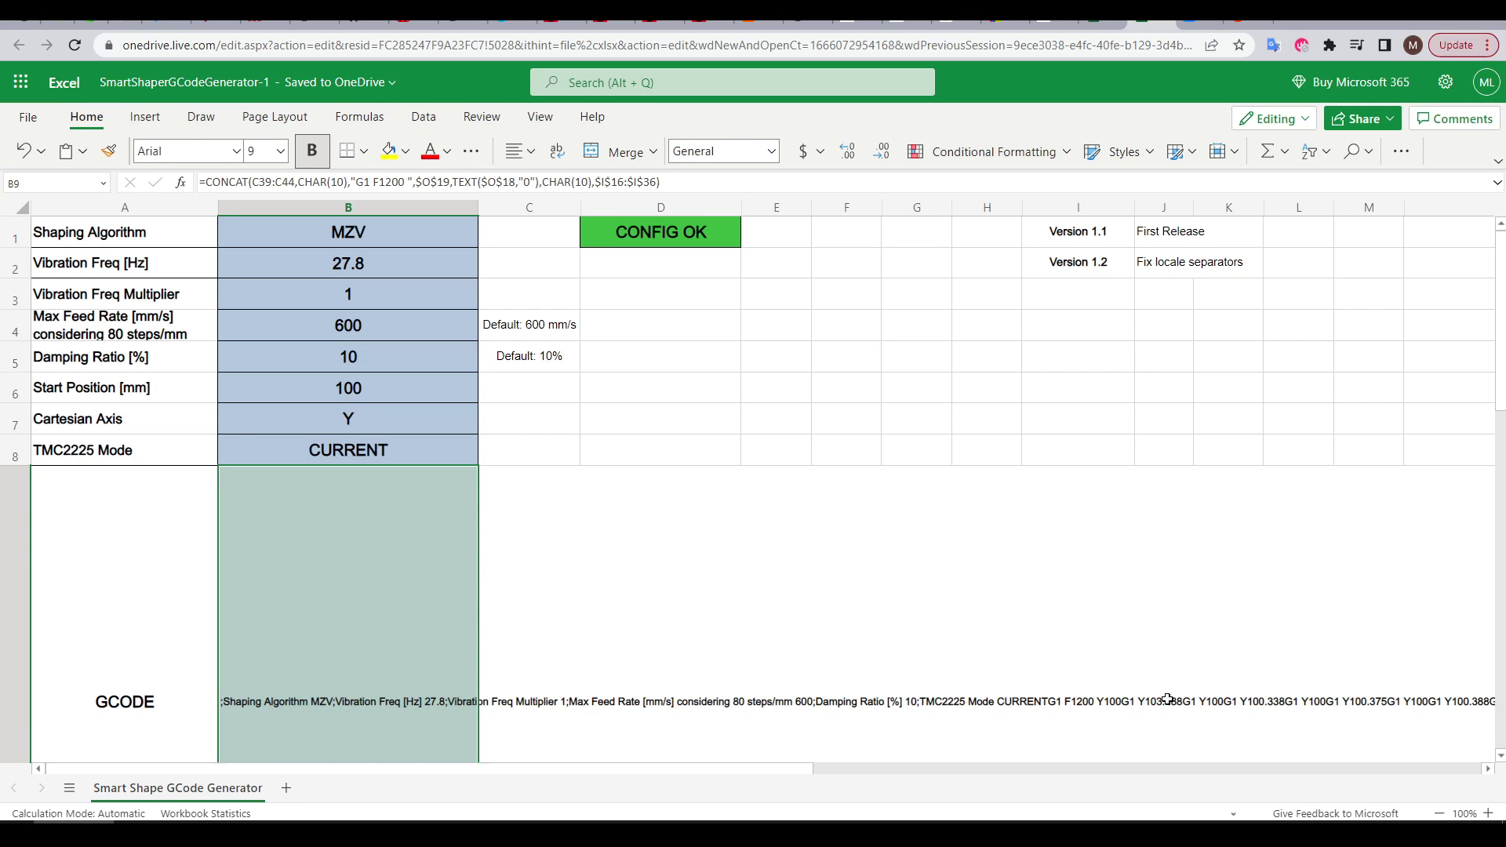
- Switch to Notepad++ and review the shaping algorithm comments and X-axis configuration moves in SmartShaperCalibration2.gcode
{"action": "key", "text": "alt+Tab"}
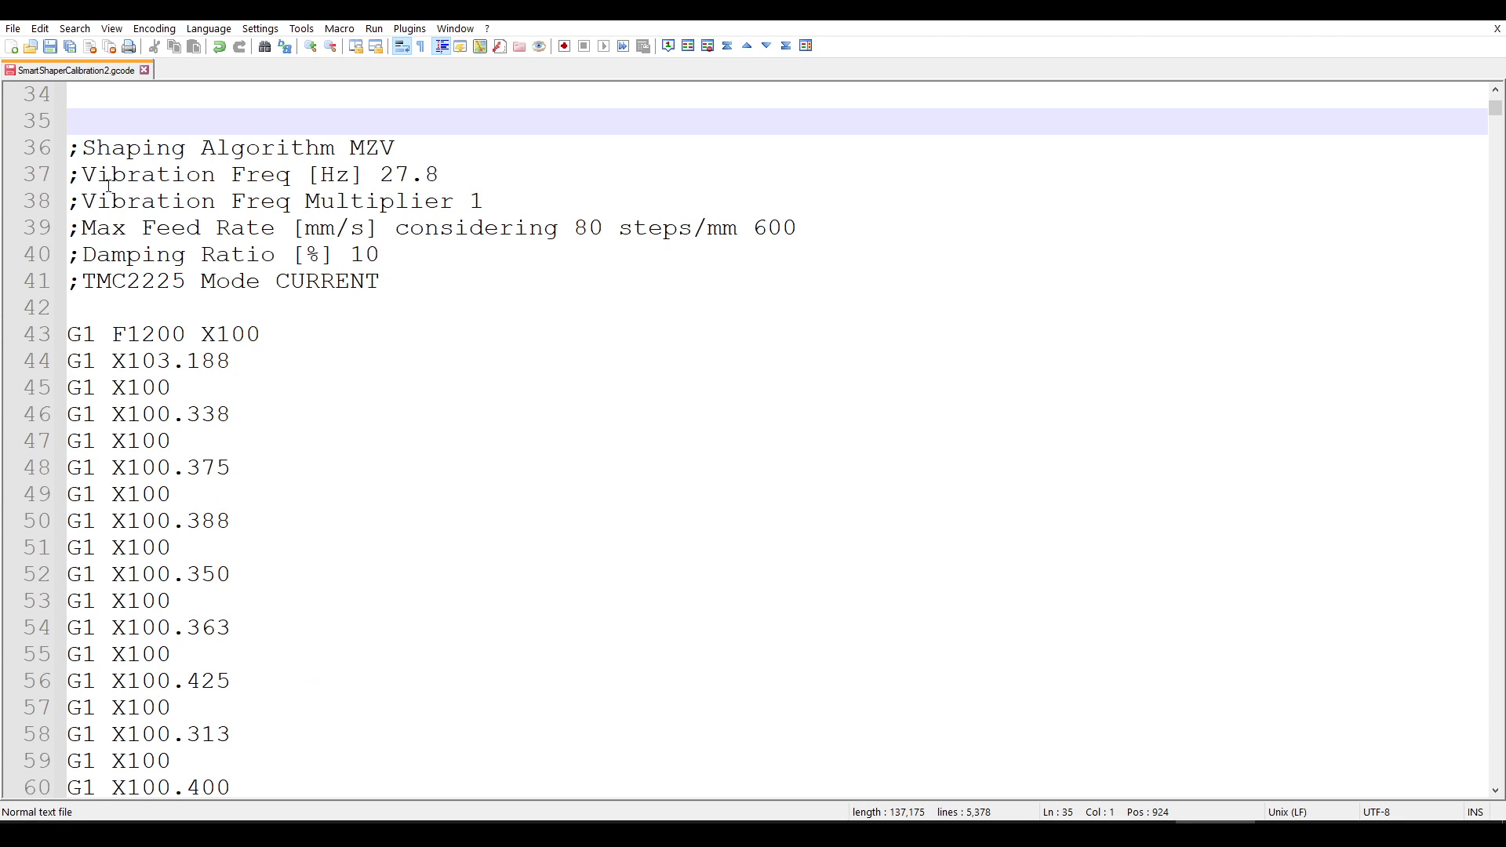
{"action": "scroll", "coordinate": [416, 345], "scroll_direction": "down", "scroll_amount": 2}
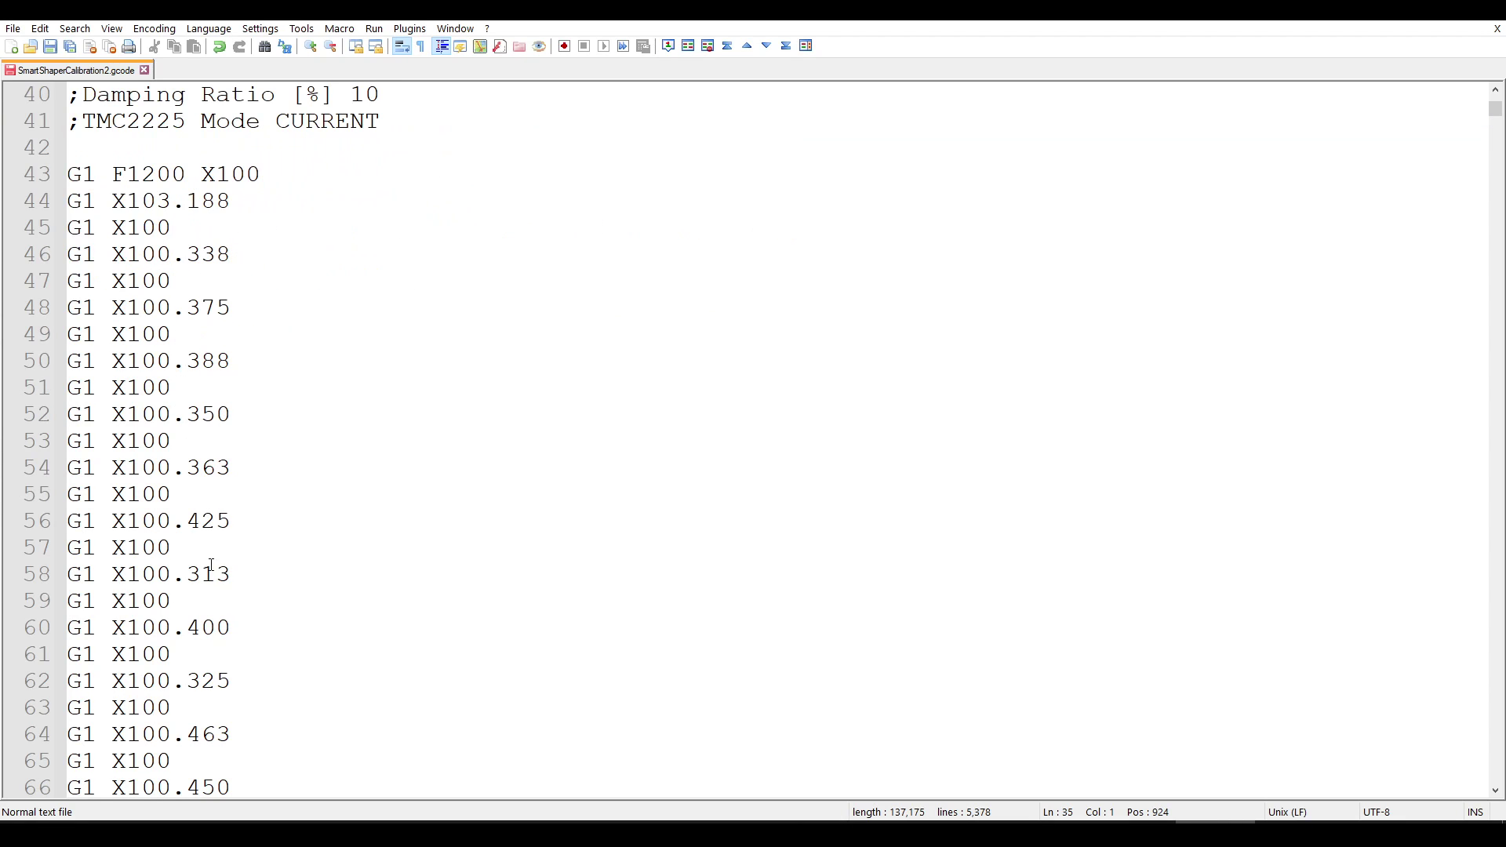
{"action": "scroll", "coordinate": [369, 605], "scroll_direction": "down", "scroll_amount": 8}
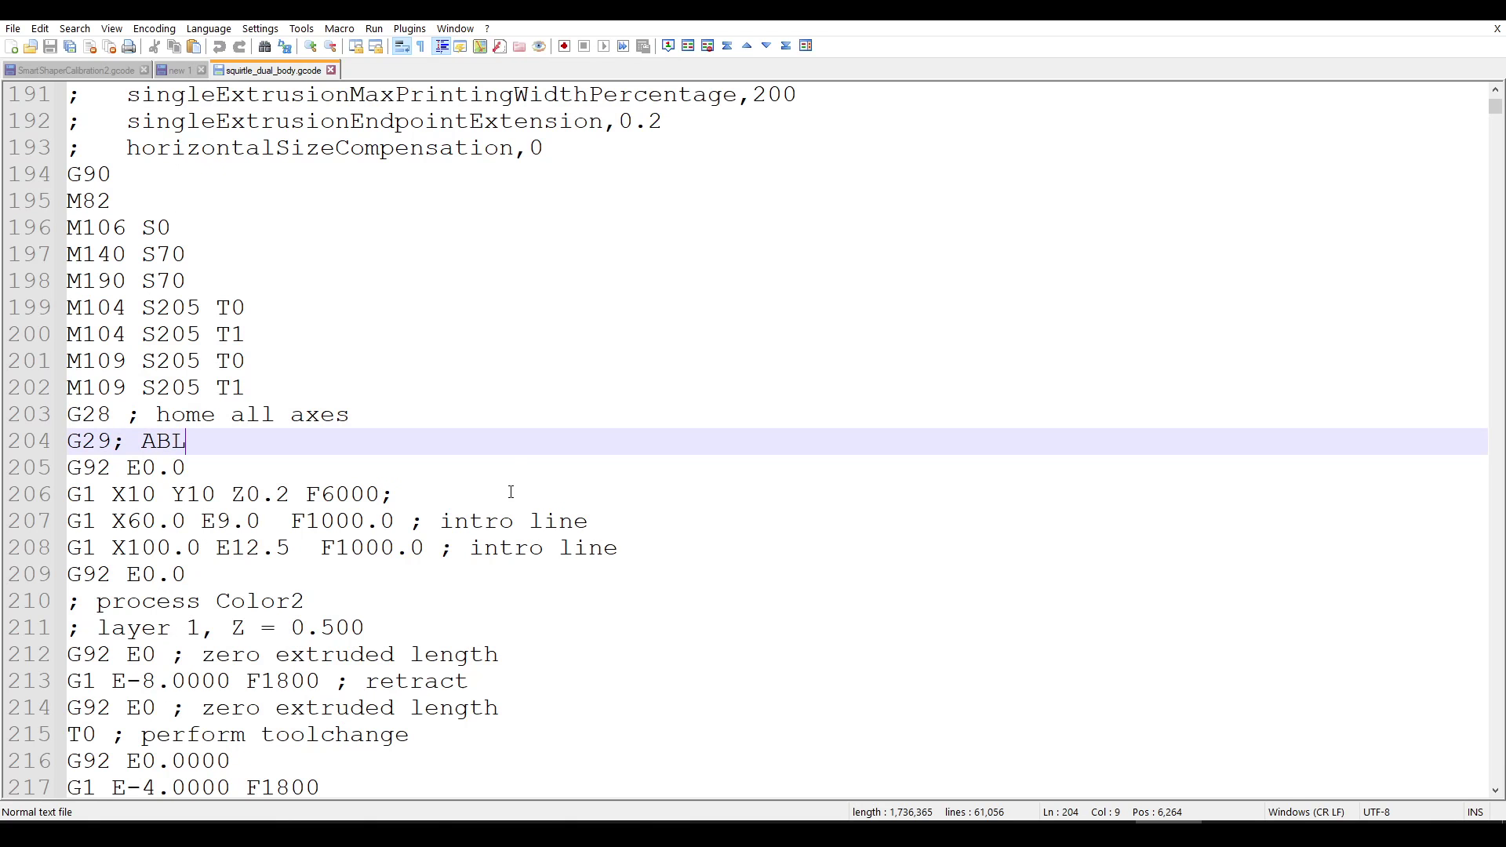
- Paste the copied Y-axis shaping G-code after the G29 line in squirtle_dual_body.gcode and remove the stray quotation mark at its end
{"action": "key", "text": "Return"}
{"action": "key", "text": "Return"}
{"action": "key", "text": "Up"}
{"action": "key", "text": "ctrl+v"}
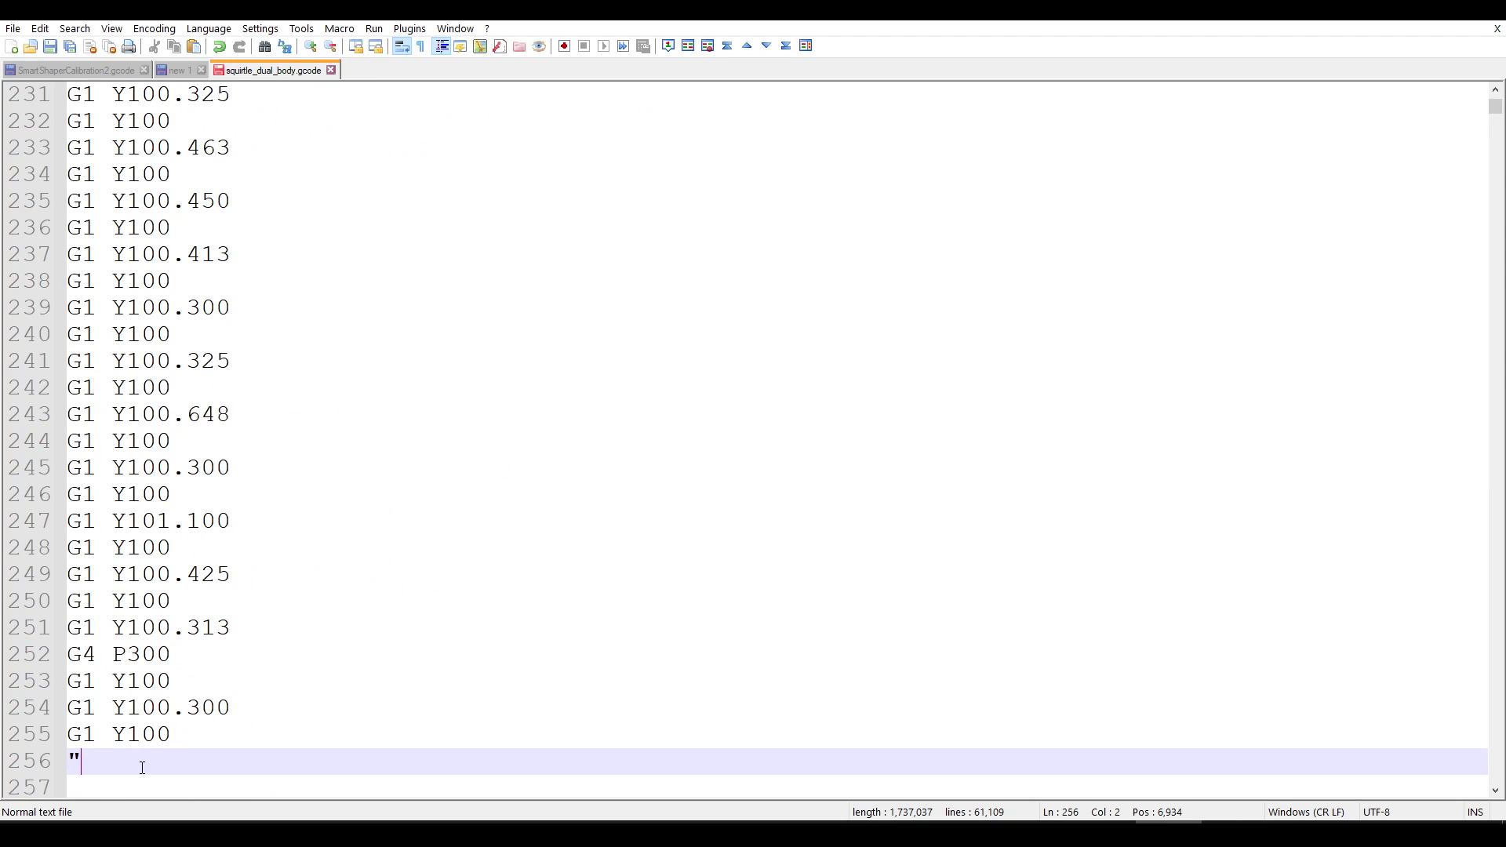
{"action": "key", "text": "BackSpace"}
{"action": "key", "text": "BackSpace"}
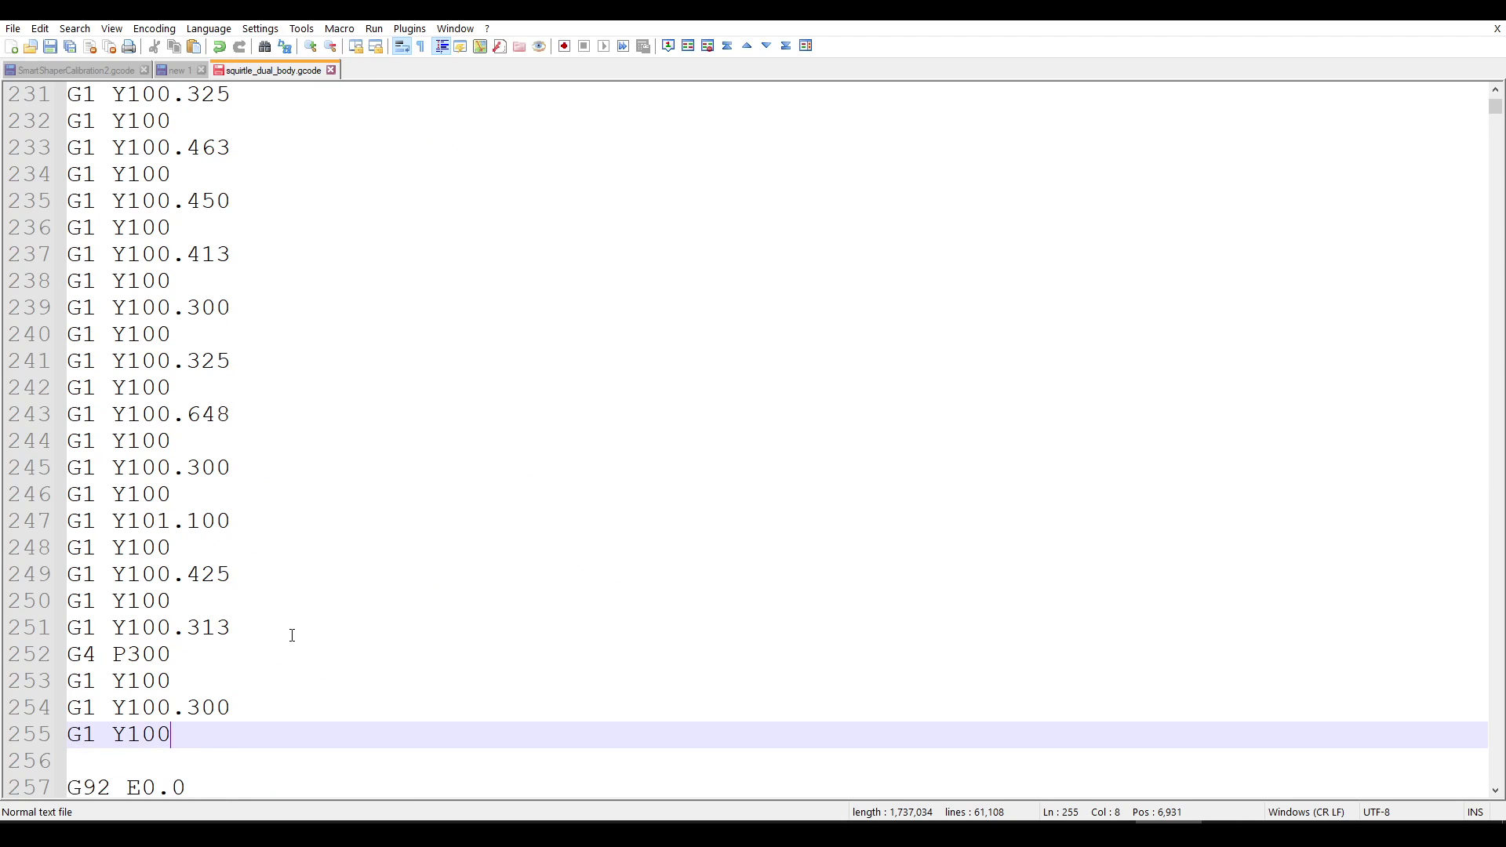
{"action": "scroll", "coordinate": [292, 636], "scroll_direction": "up", "scroll_amount": 12}
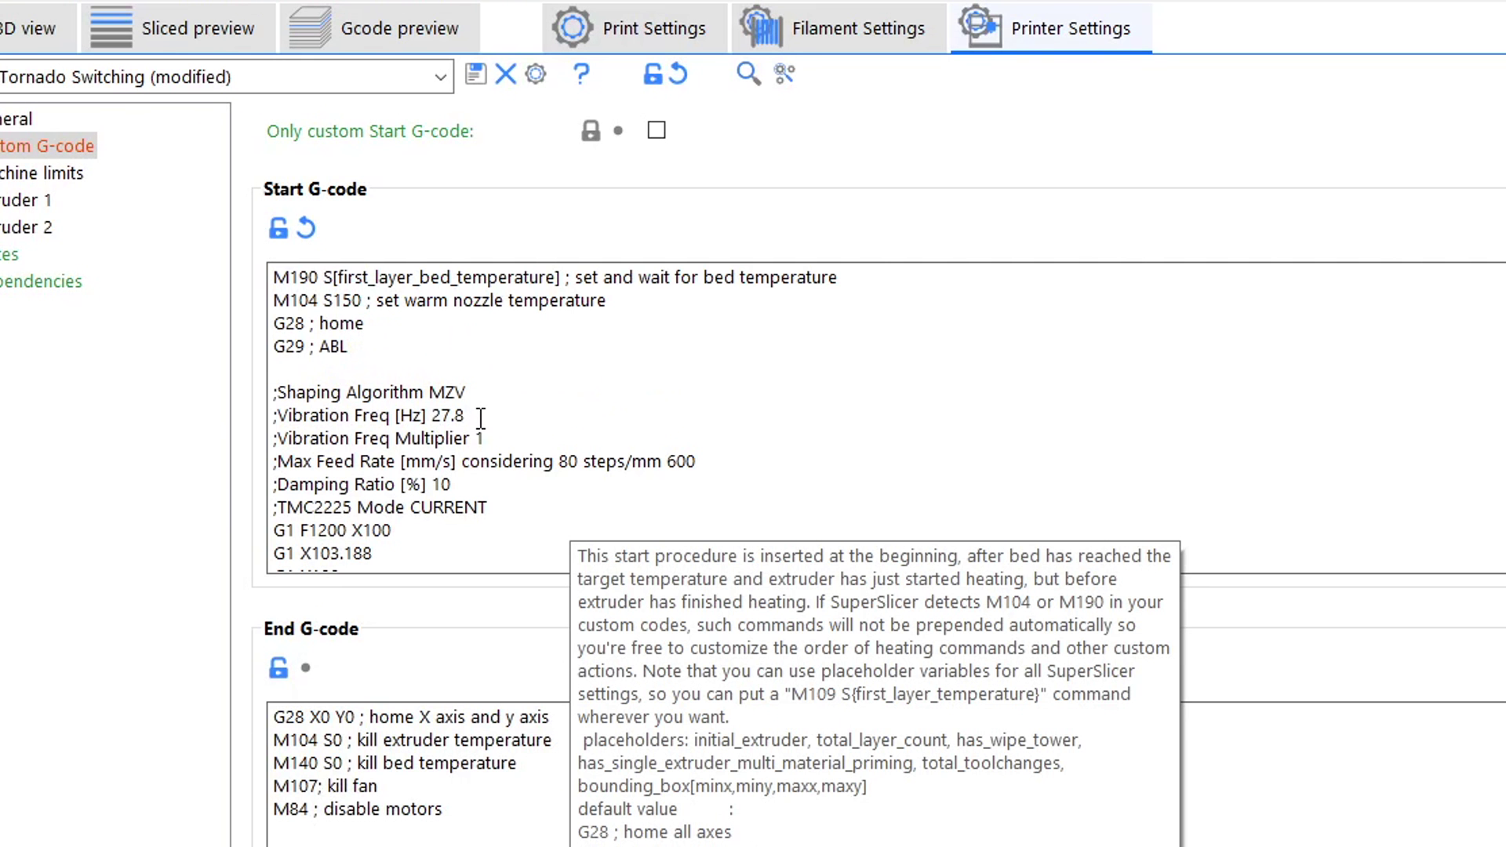
- Switch to SuperSlicer and review the X and Y shaping blocks following G29 in the printer's custom Start G-code
{"action": "scroll", "coordinate": [481, 416], "scroll_direction": "down", "scroll_amount": 5}
{"action": "scroll", "coordinate": [357, 433], "scroll_direction": "down", "scroll_amount": 8}
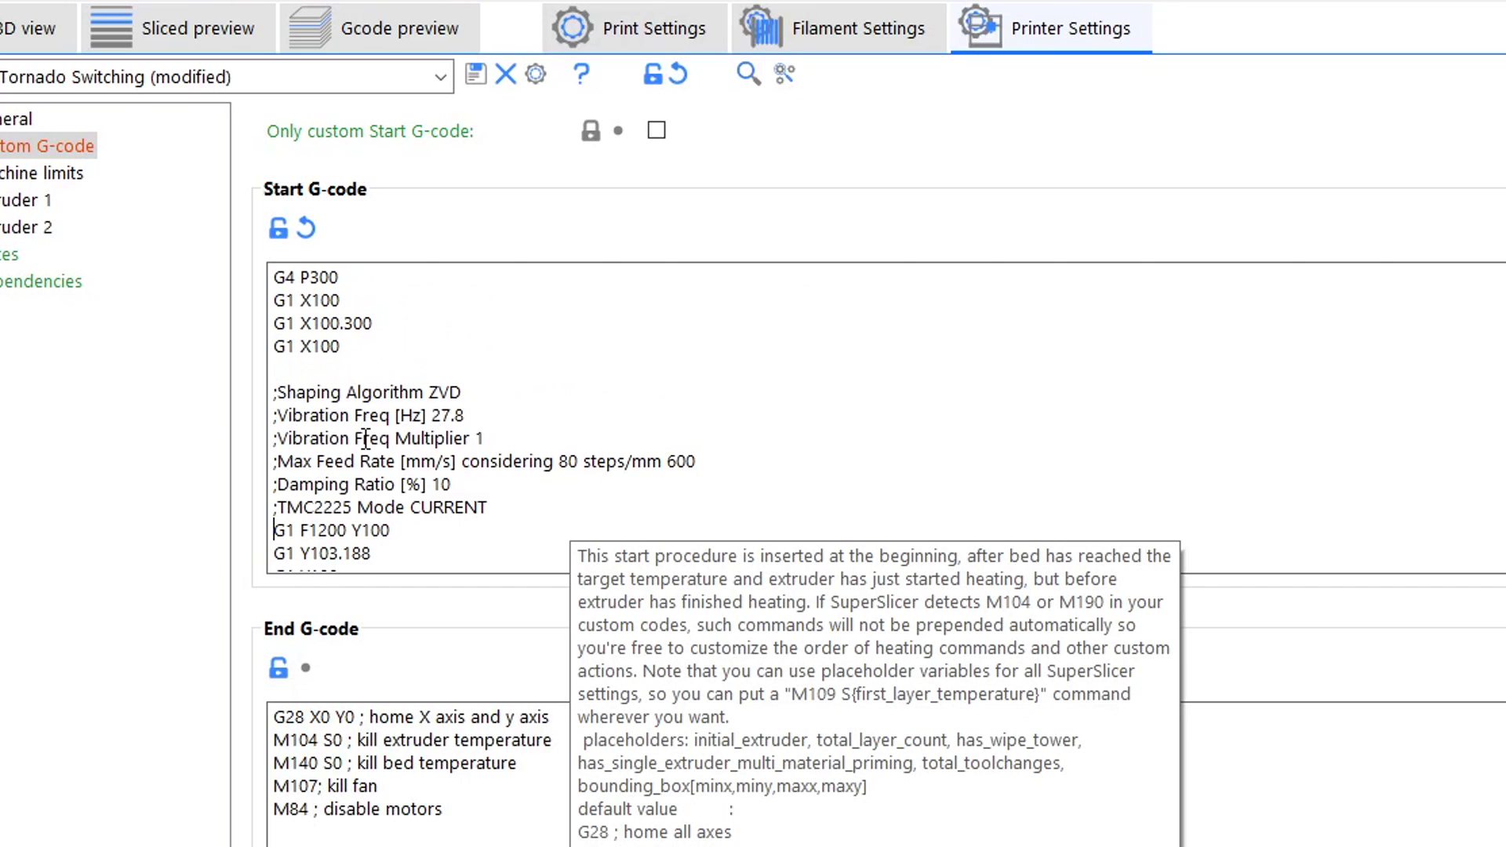
{"action": "scroll", "coordinate": [538, 454], "scroll_direction": "down", "scroll_amount": 9}
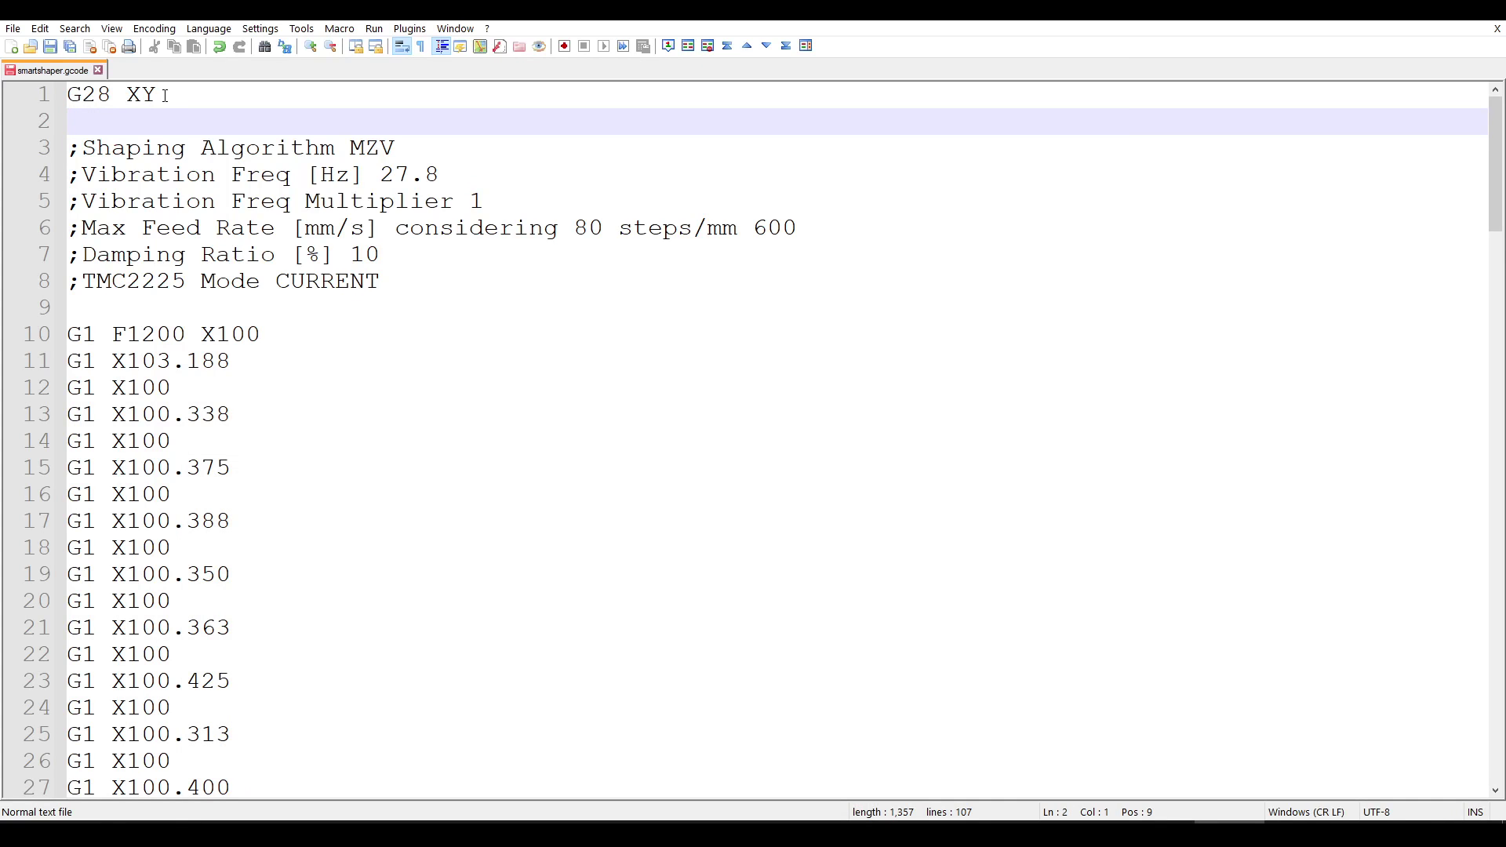
- Switch to Notepad++ and review smartshaper.gcode from G28 XY to M117 Loaded, and return to the Start G-code in SuperSlicer
{"action": "scroll", "coordinate": [259, 360], "scroll_direction": "down", "scroll_amount": 16}
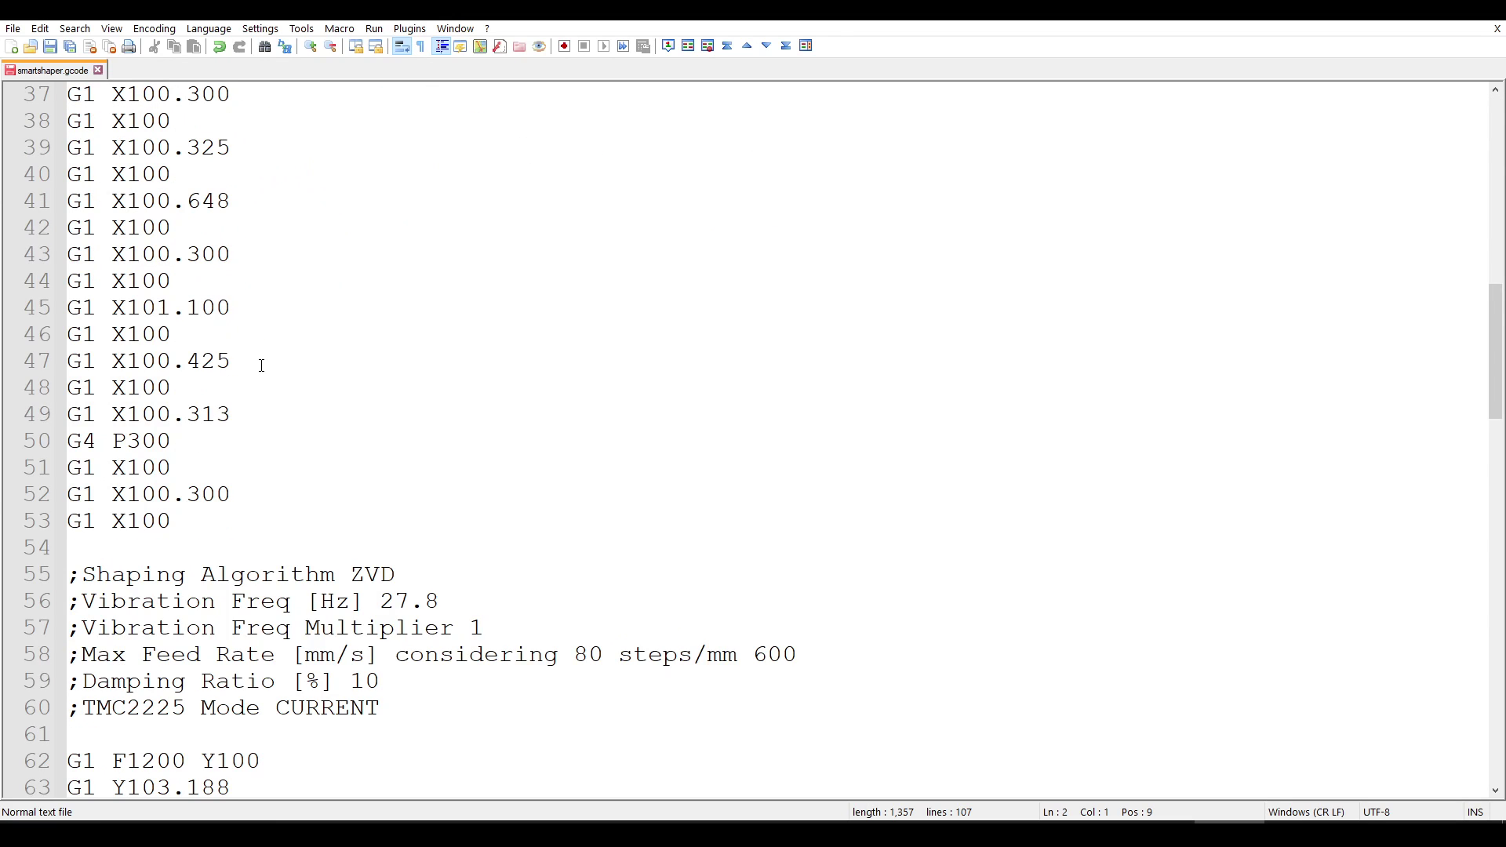
{"action": "scroll", "coordinate": [309, 503], "scroll_direction": "down", "scroll_amount": 16}
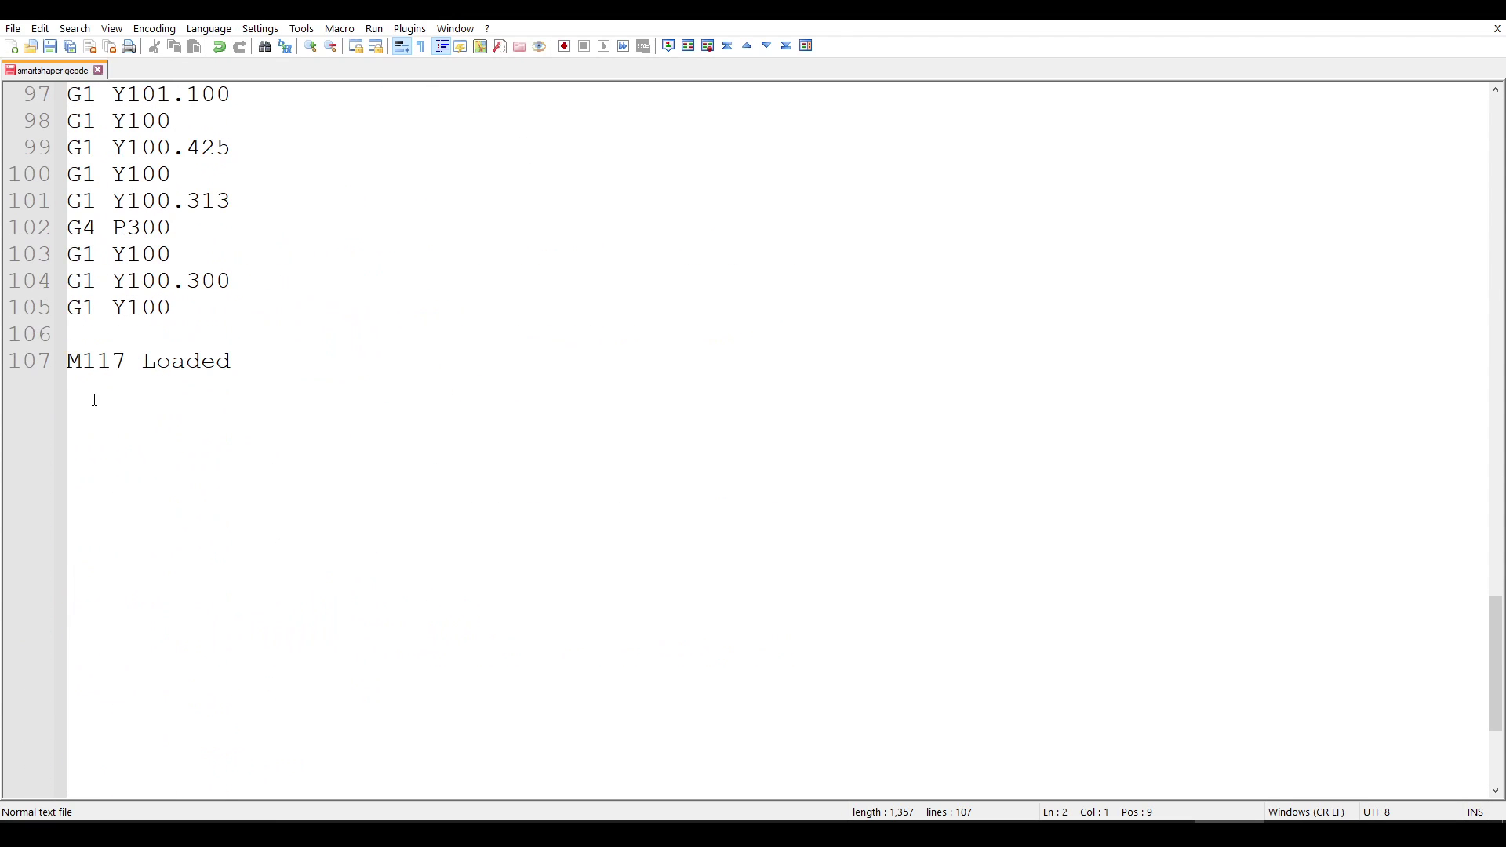
{"action": "left_click", "coordinate": [247, 362]}
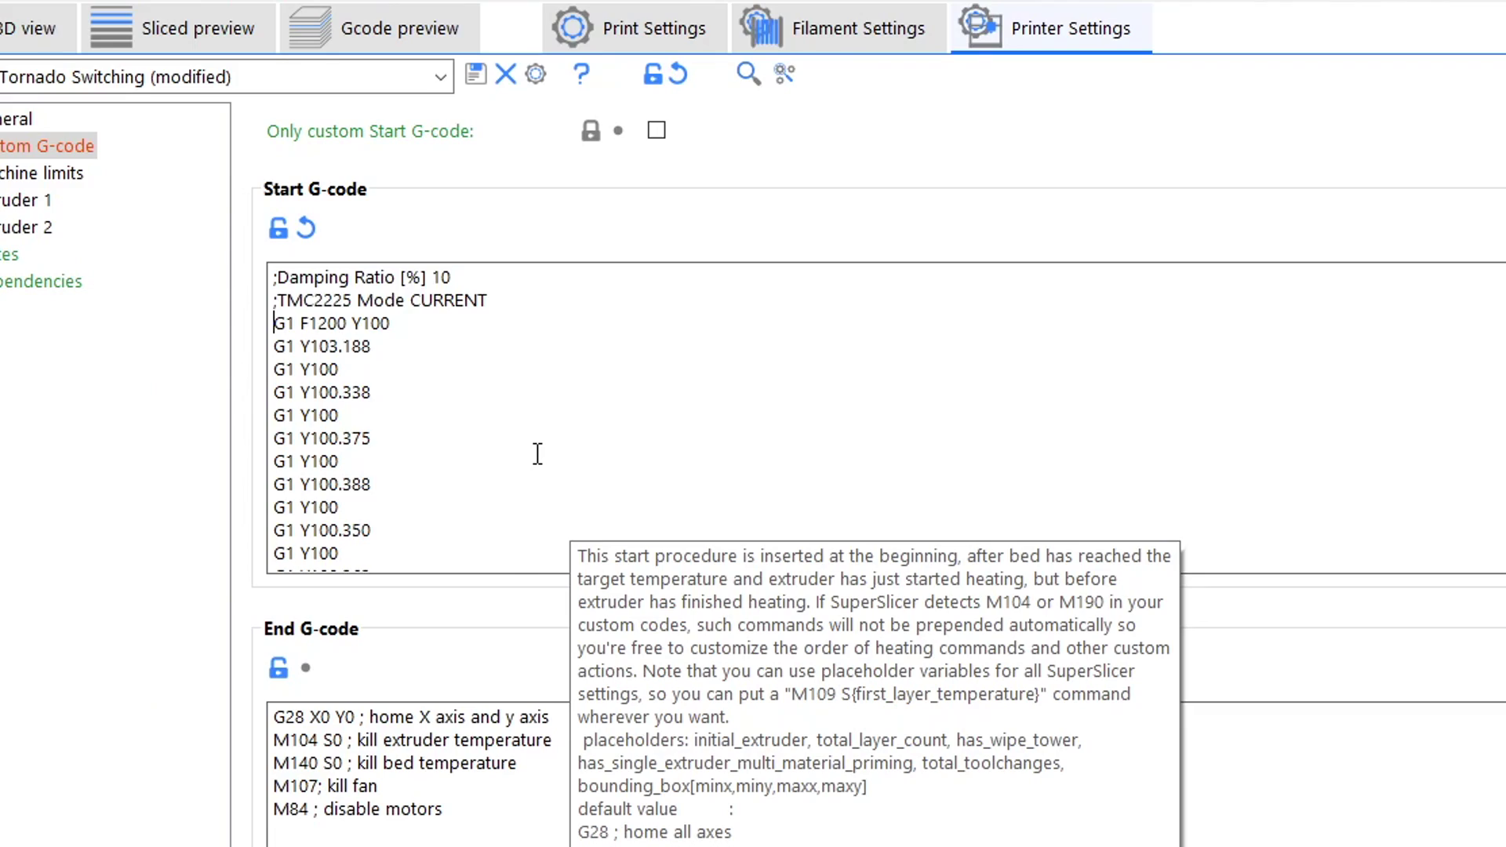
{"action": "scroll", "coordinate": [537, 454], "scroll_direction": "down", "scroll_amount": 10}
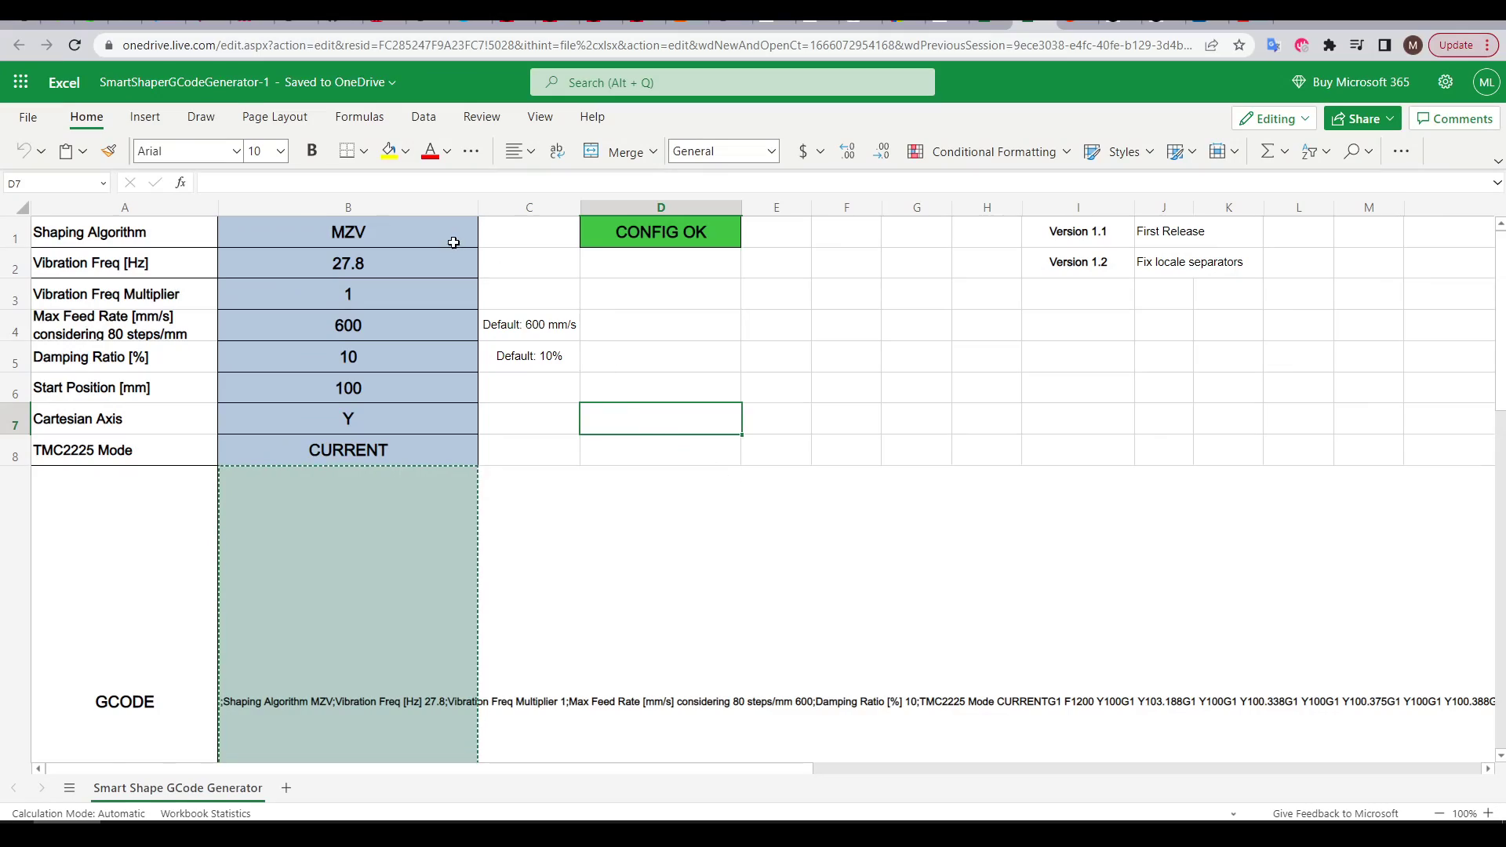
- Switch to the G-code generator spreadsheet and open the list of Shaping Algorithm choices in cell B1
{"action": "left_click", "coordinate": [463, 239]}
{"action": "left_click", "coordinate": [486, 228]}
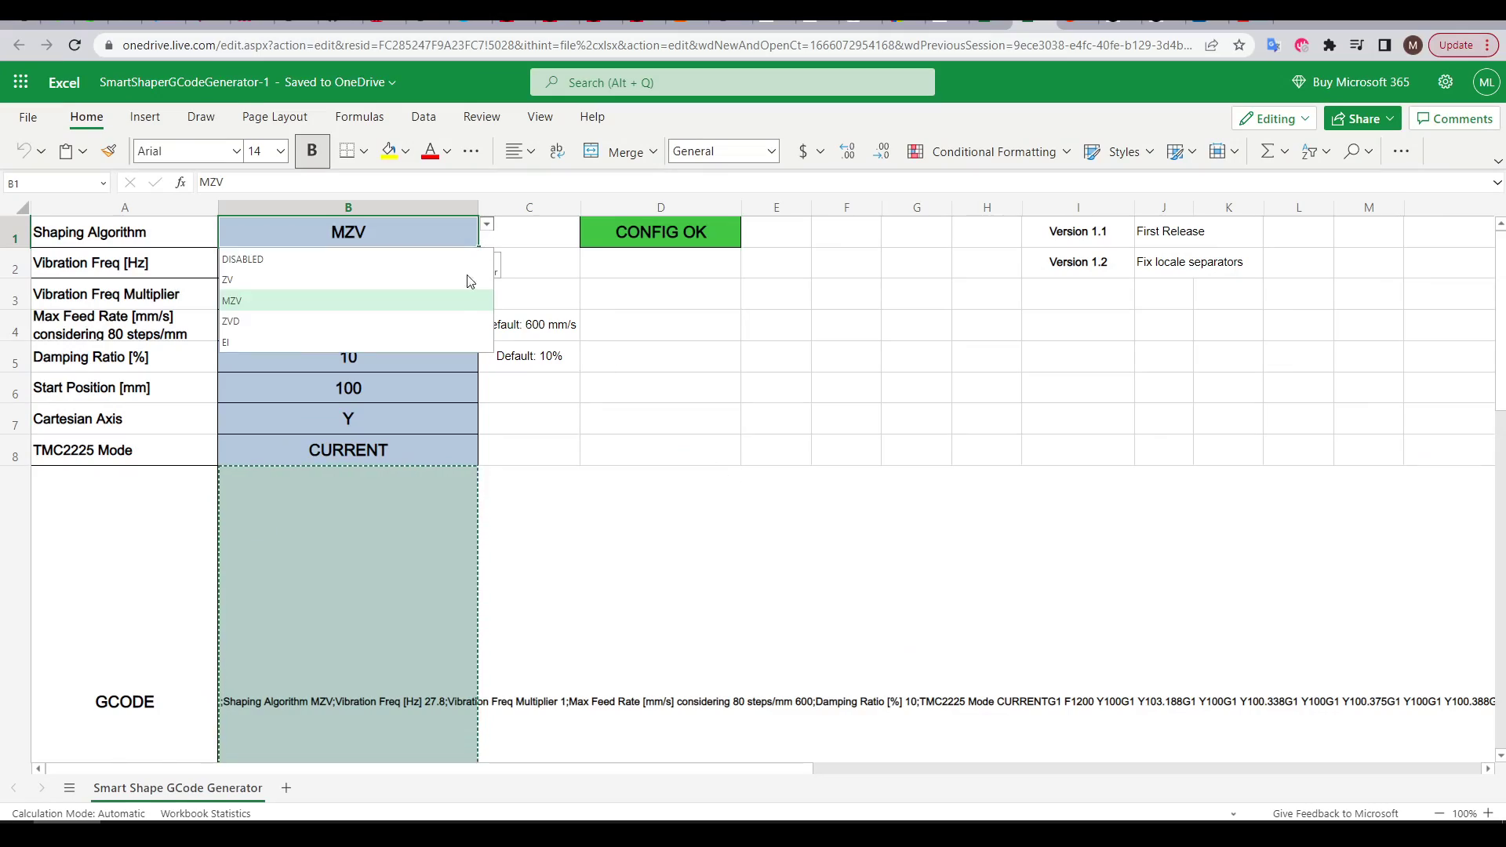